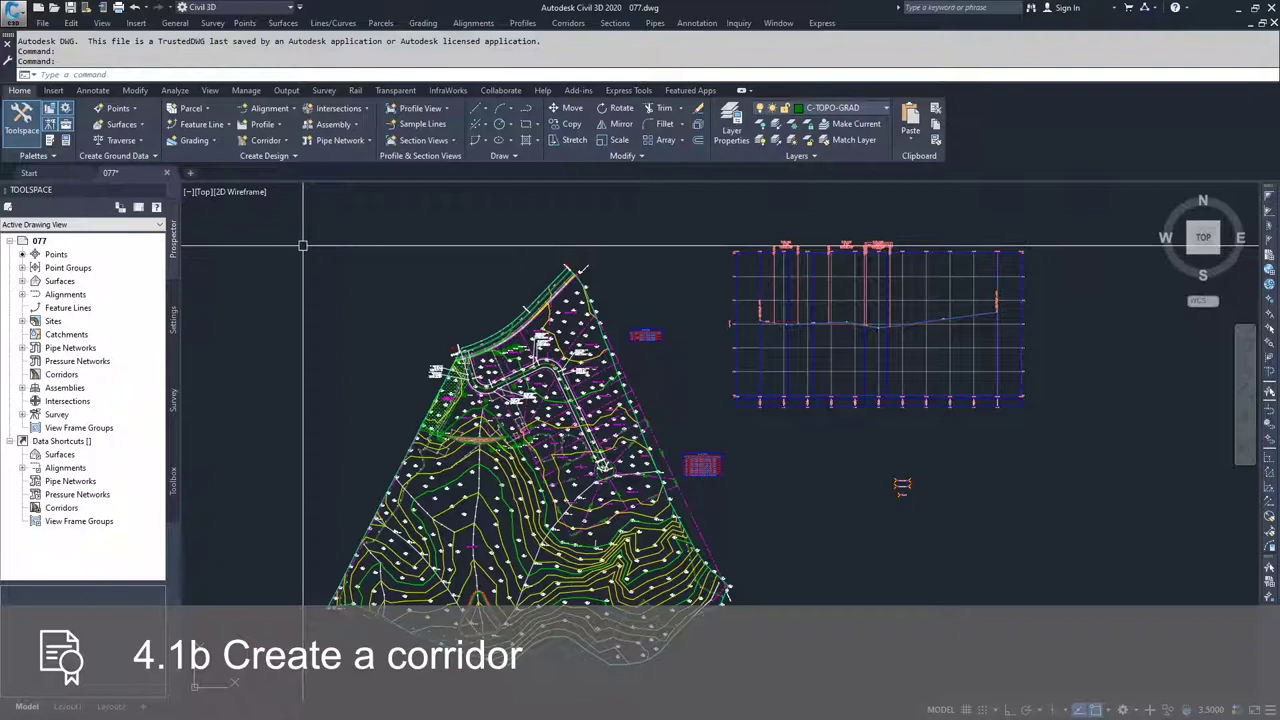
- Launch the Create Corridor command from the Corridor list in Create Design
{"action": "left_click", "coordinate": [285, 141]}
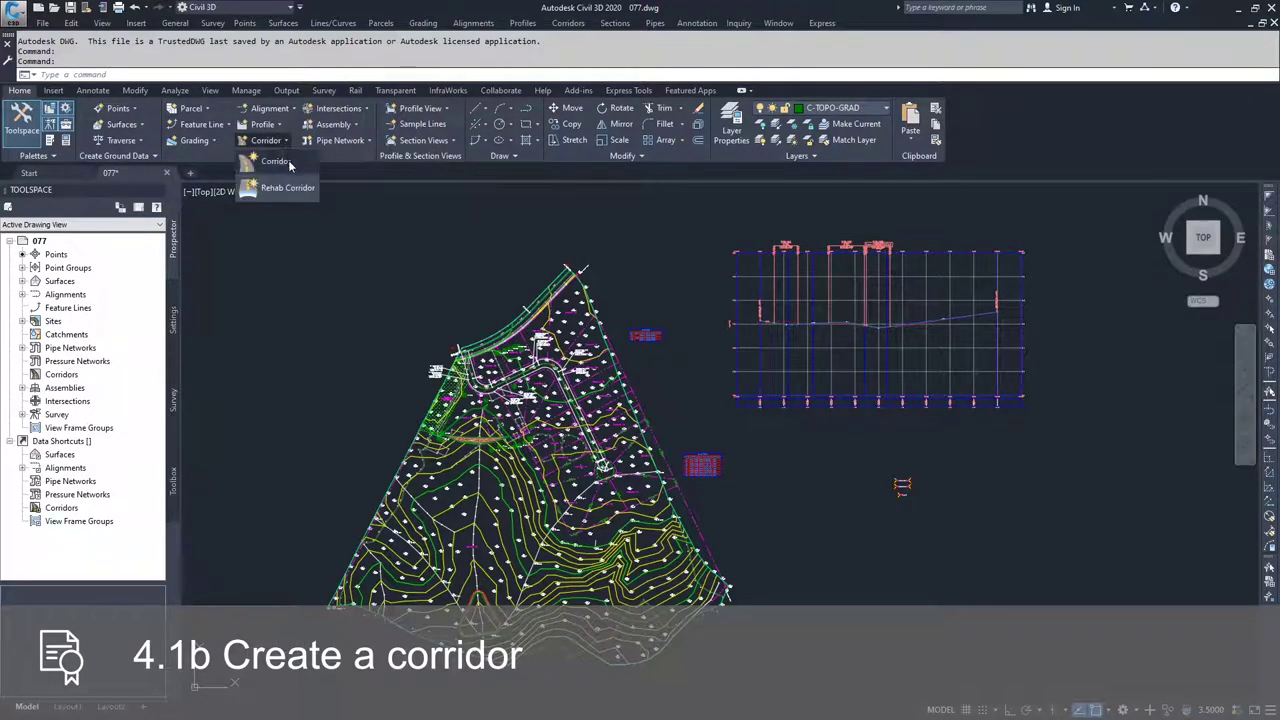
{"action": "left_click", "coordinate": [276, 161]}
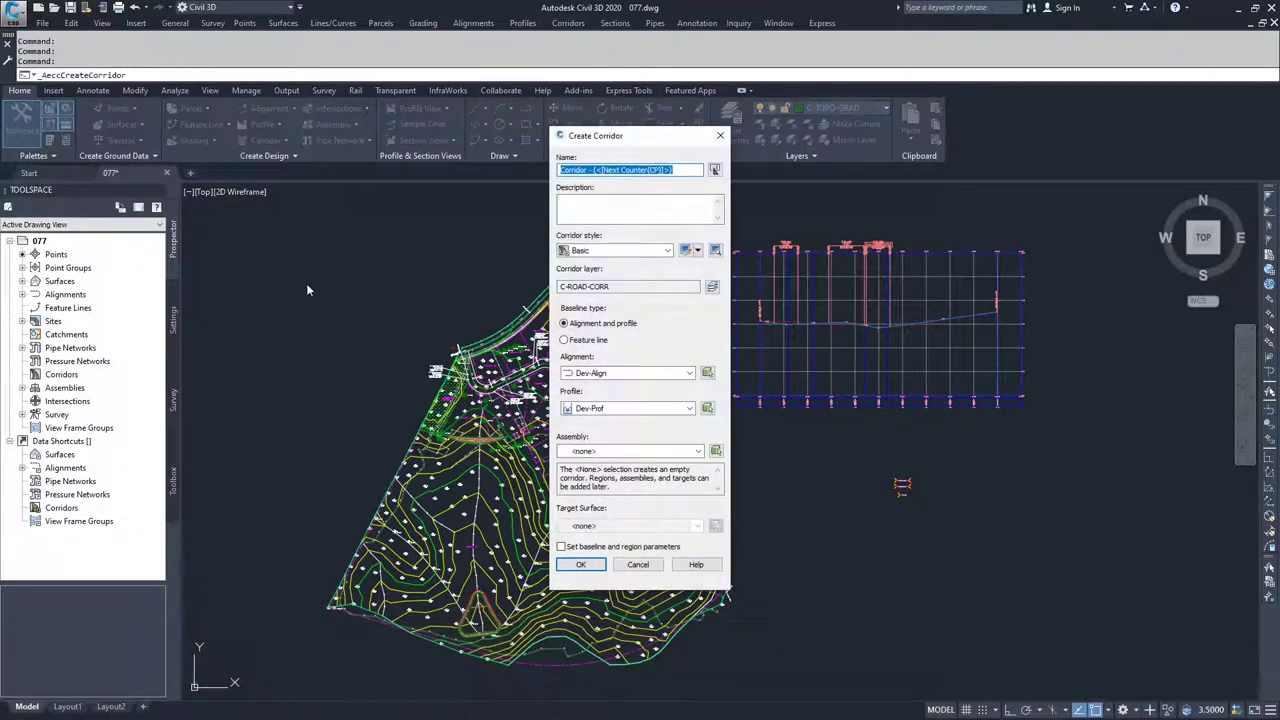
- Enter Dev-Cor as the corridor name and reselect Basic as its corridor style
{"action": "left_click_drag", "start_coordinate": [603, 140], "coordinate": [287, 176]}
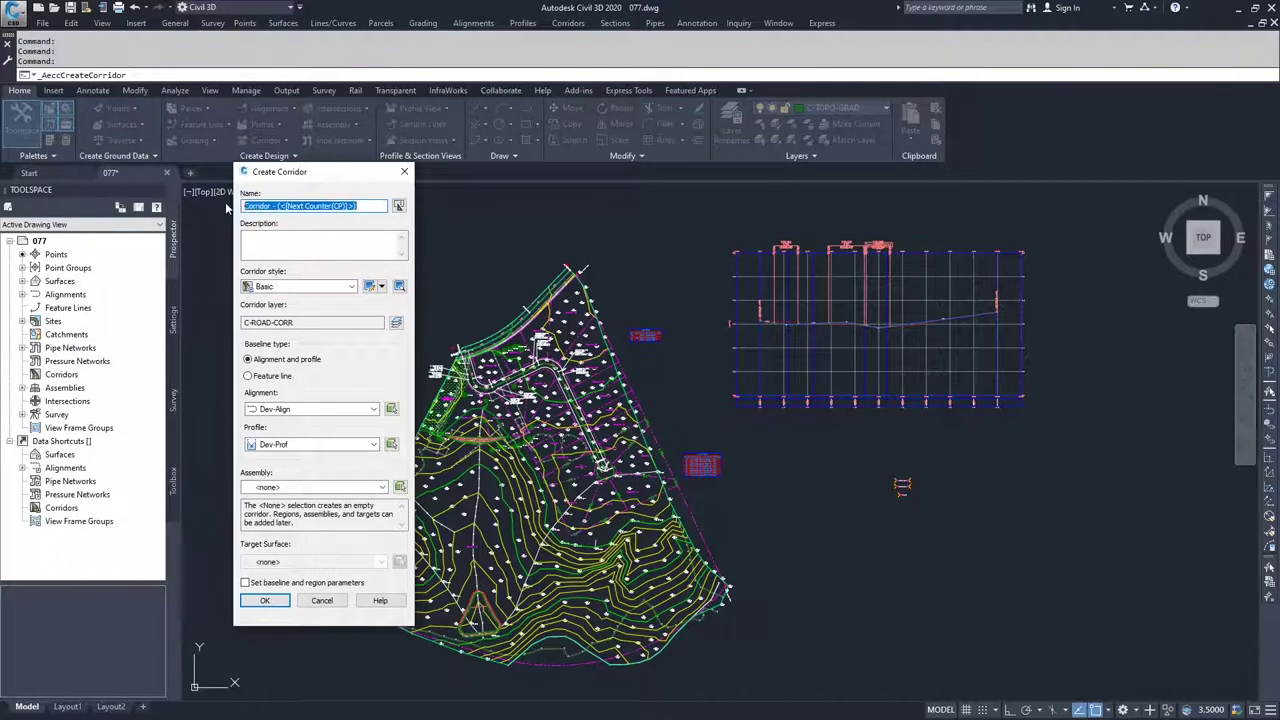
{"action": "type", "text": "Dev-Corr"}
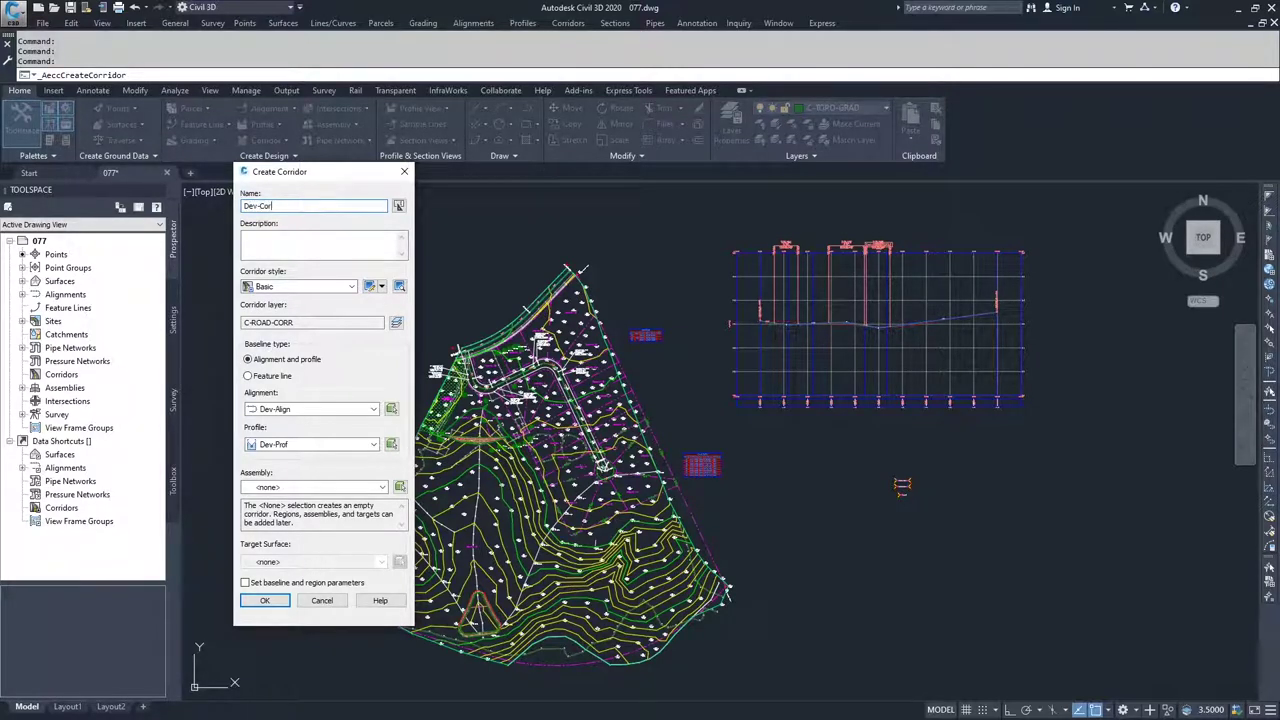
{"action": "left_click", "coordinate": [270, 237]}
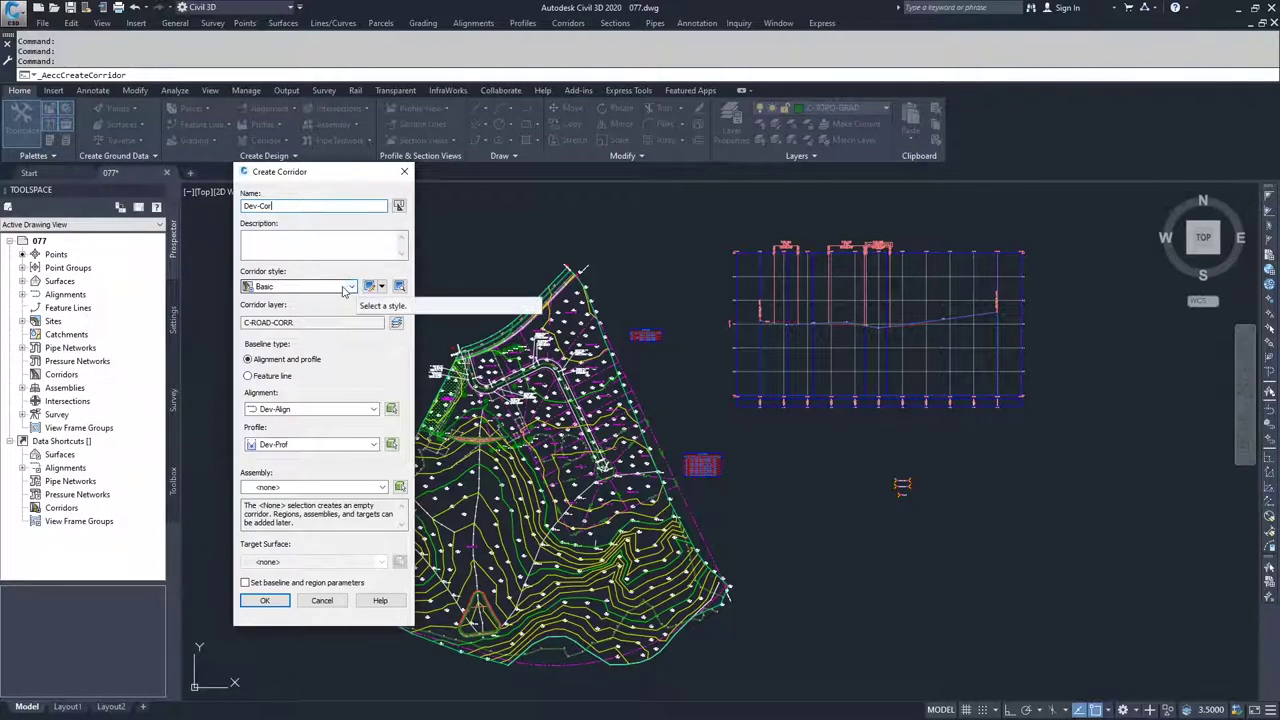
{"action": "left_click", "coordinate": [381, 287]}
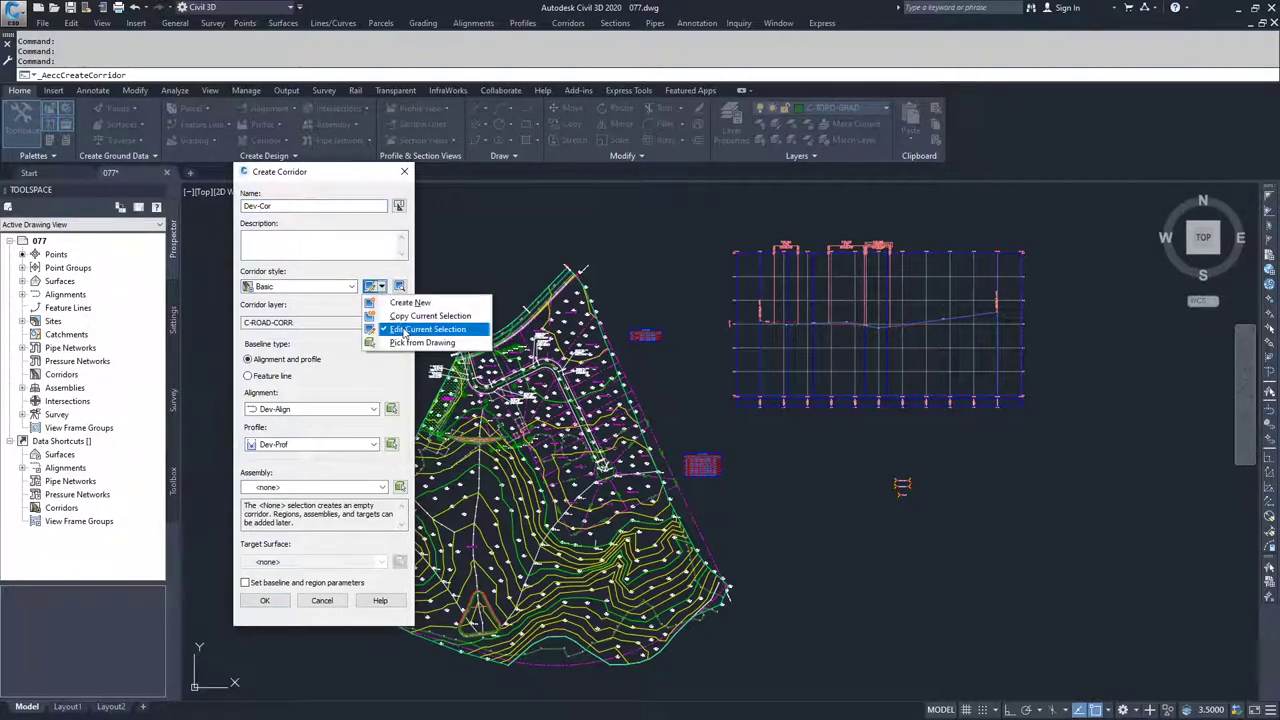
{"action": "left_click", "coordinate": [352, 287]}
{"action": "left_click", "coordinate": [352, 287]}
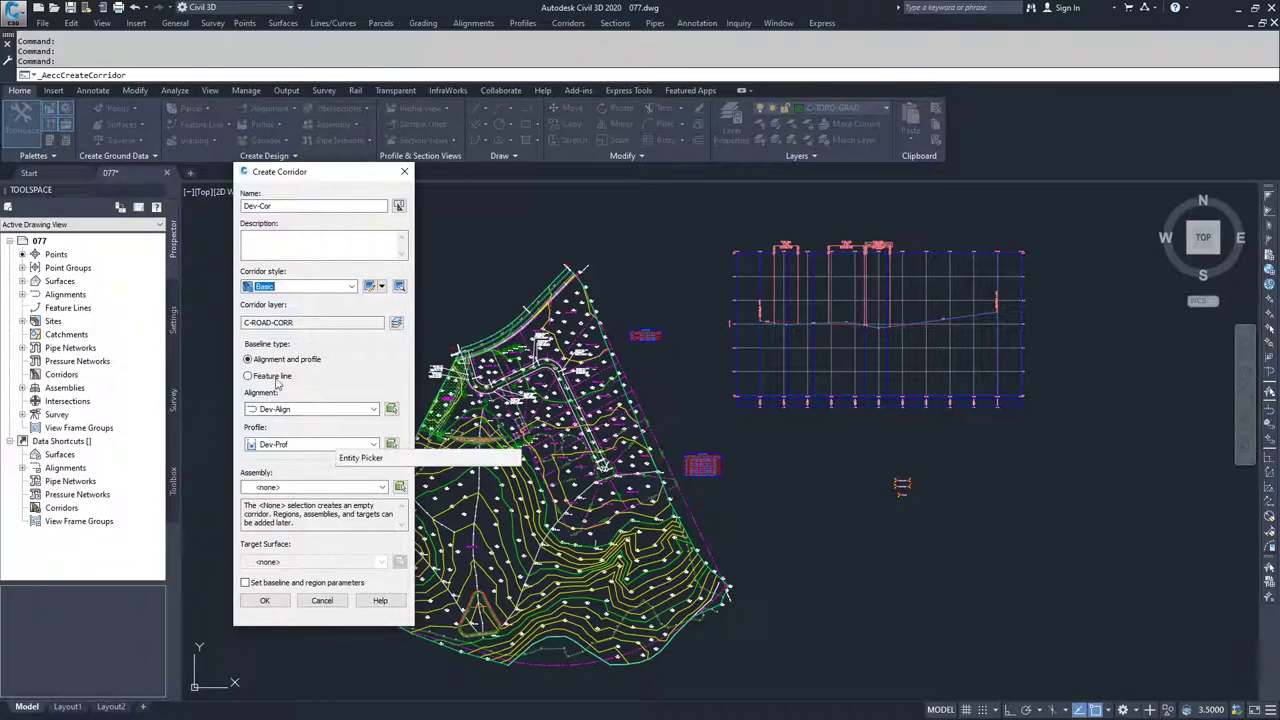
- Switch the baseline to feature line, using site Grading and Feature 2 (1) (1) (1) (1) (1)
{"action": "left_click", "coordinate": [247, 377]}
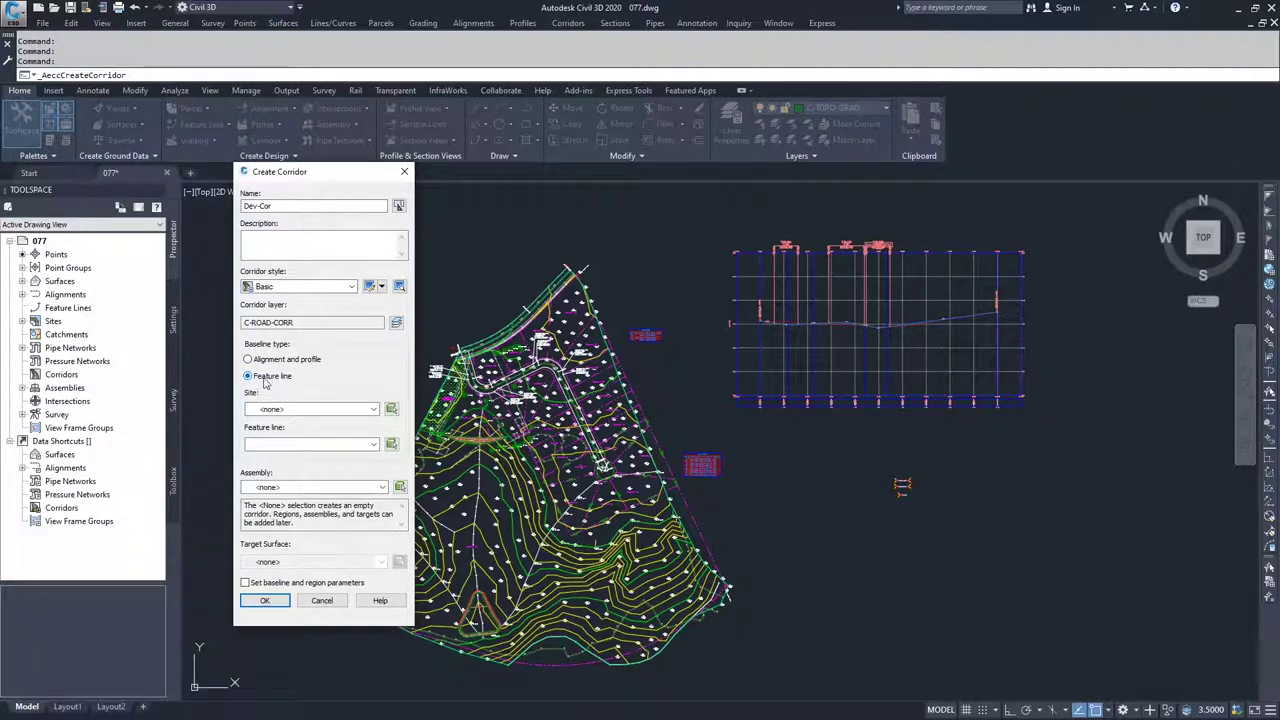
{"action": "left_click", "coordinate": [325, 412]}
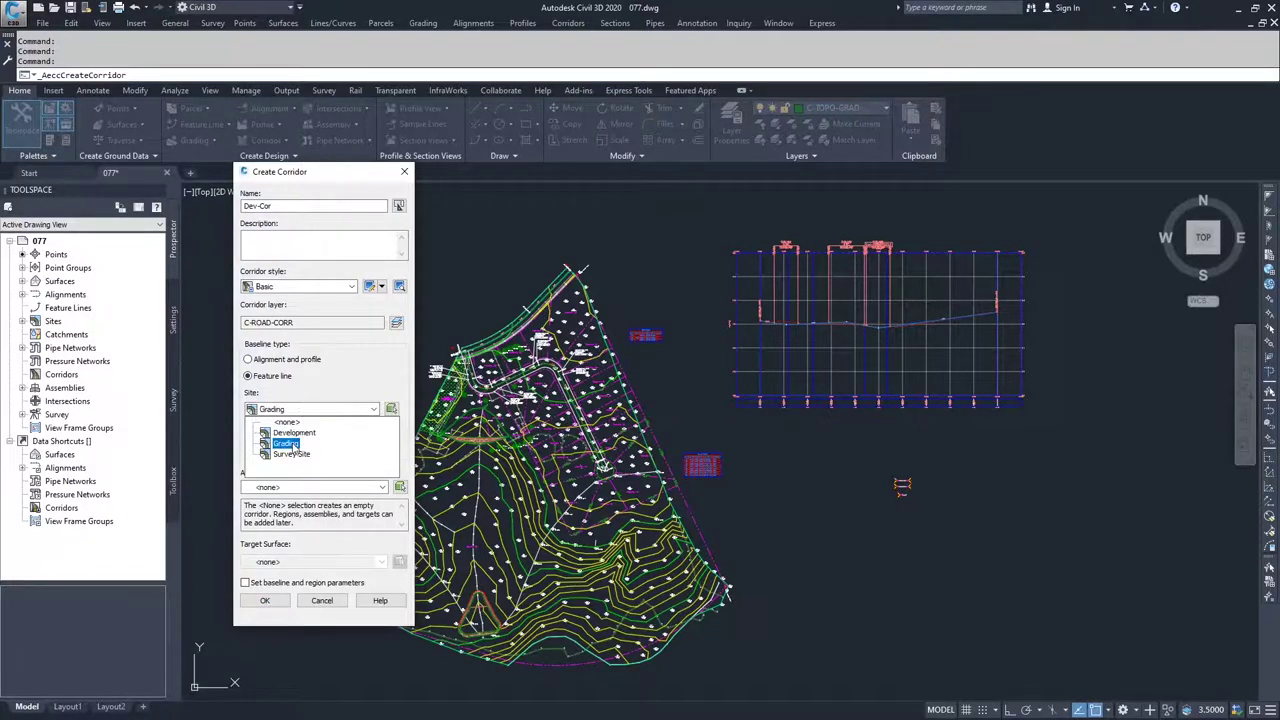
{"action": "left_click", "coordinate": [287, 444]}
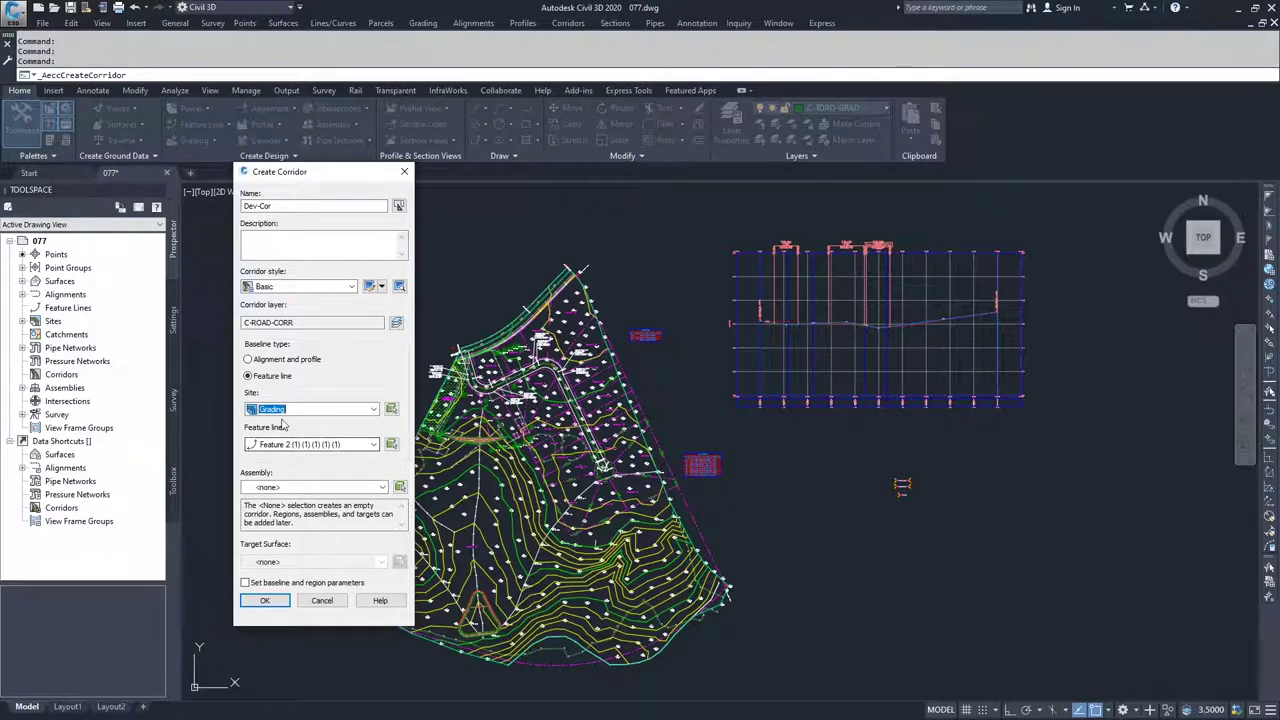
{"action": "left_click", "coordinate": [368, 446]}
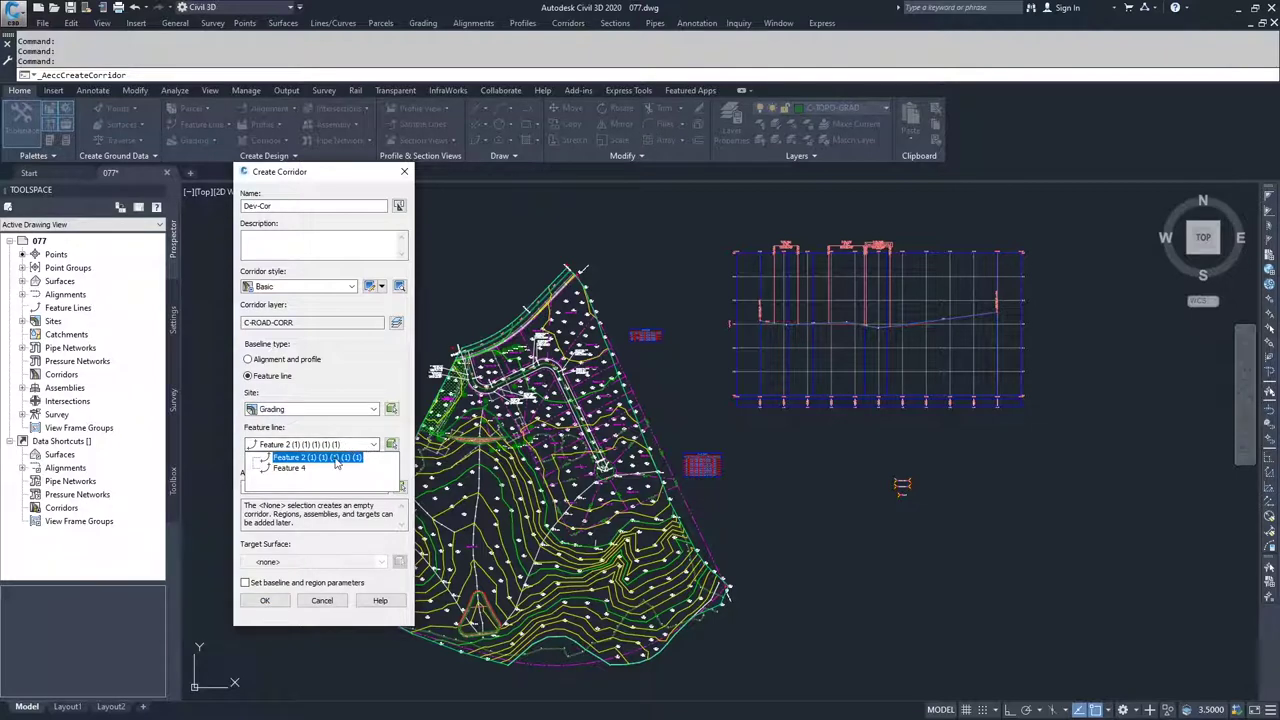
{"action": "left_click", "coordinate": [331, 384]}
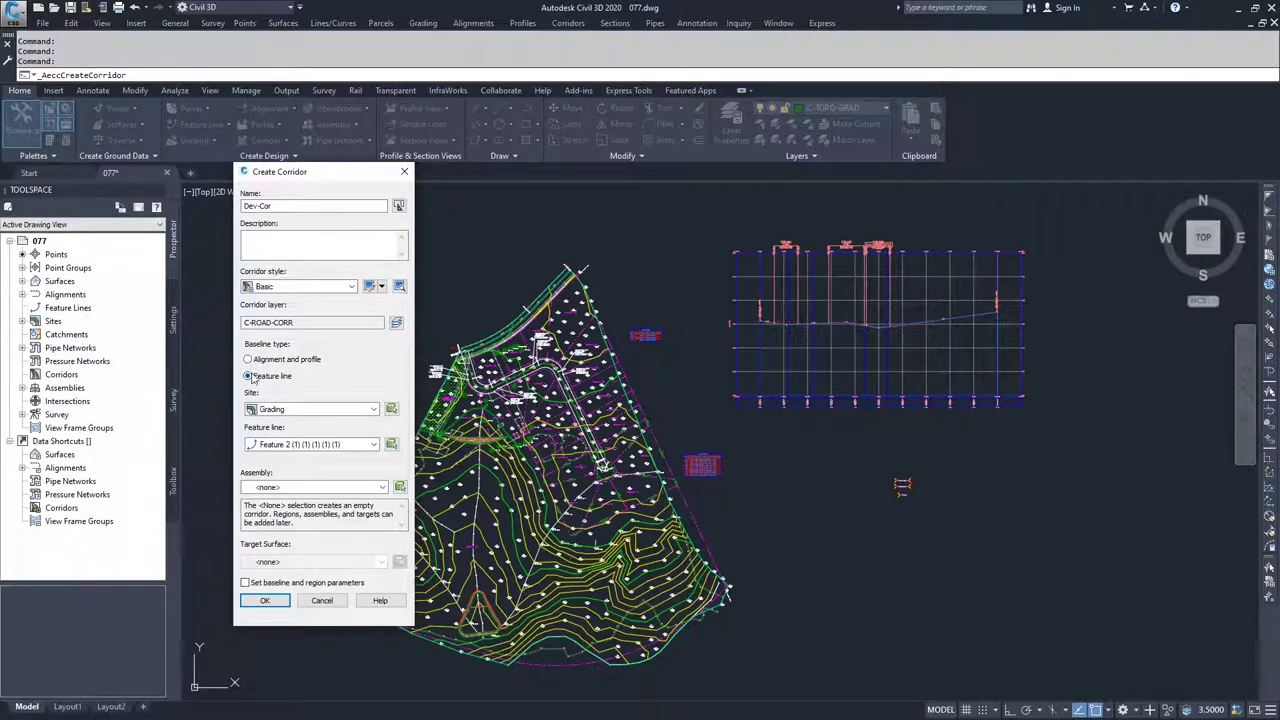
- Return to the Dev-Align/Dev-Prof baseline, assign the Dev-NoTarget assembly, and create the corridor
{"action": "left_click", "coordinate": [248, 360]}
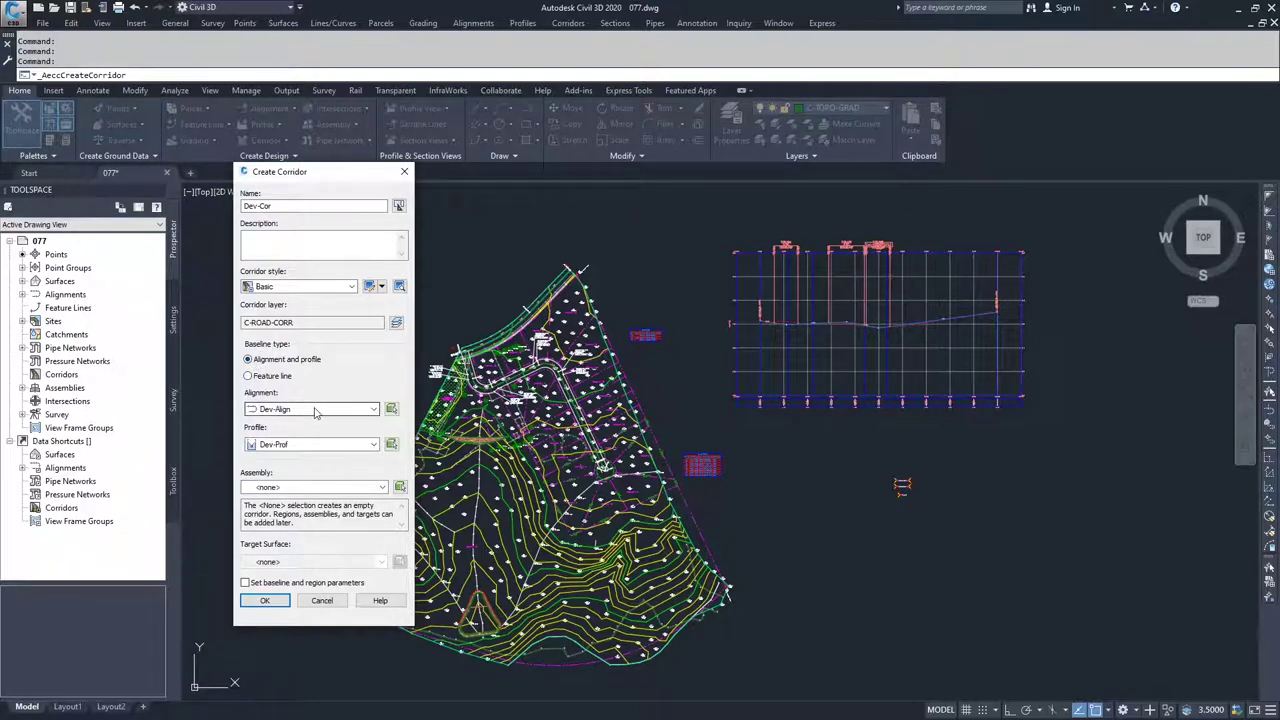
{"action": "left_click", "coordinate": [351, 489]}
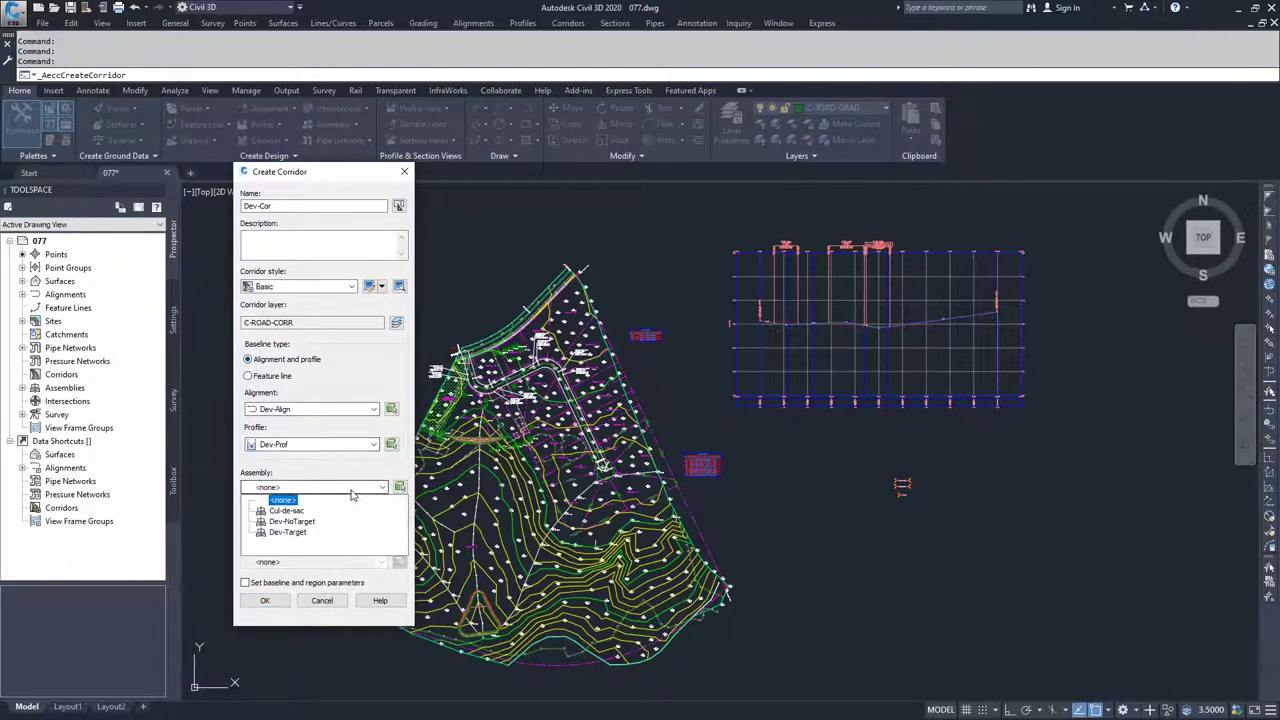
{"action": "left_click", "coordinate": [303, 522]}
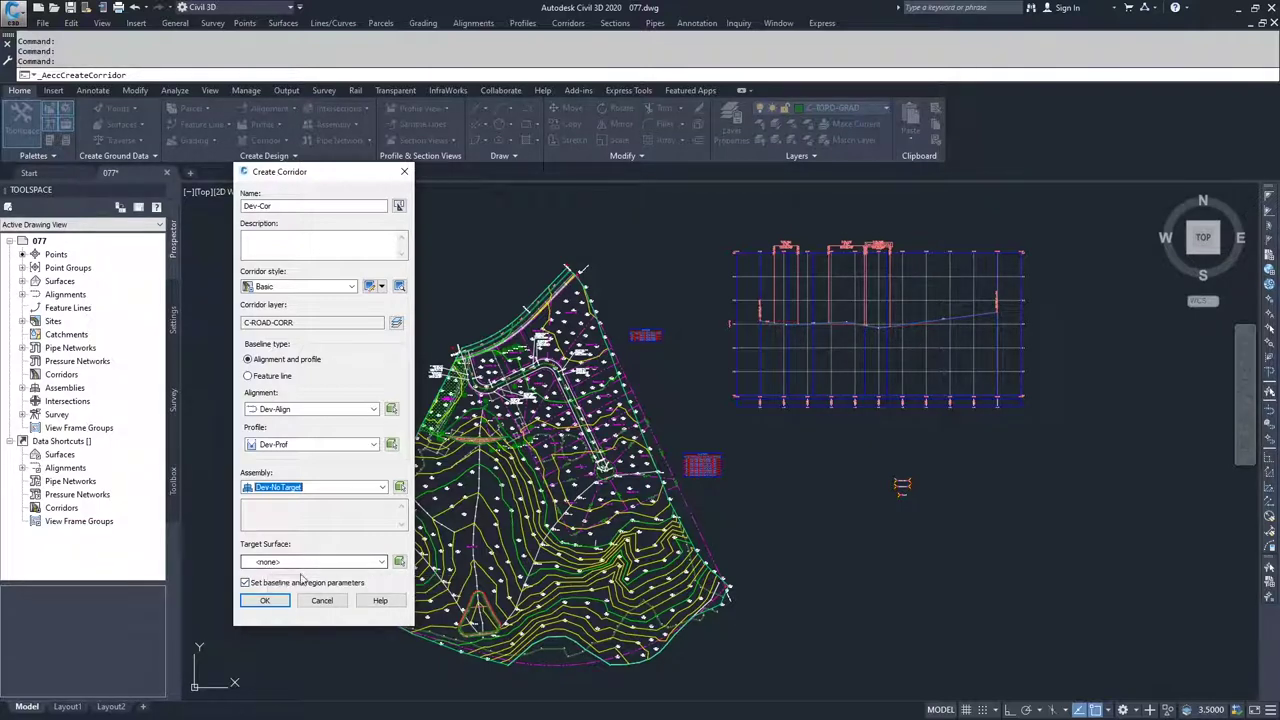
{"action": "left_click", "coordinate": [265, 599]}
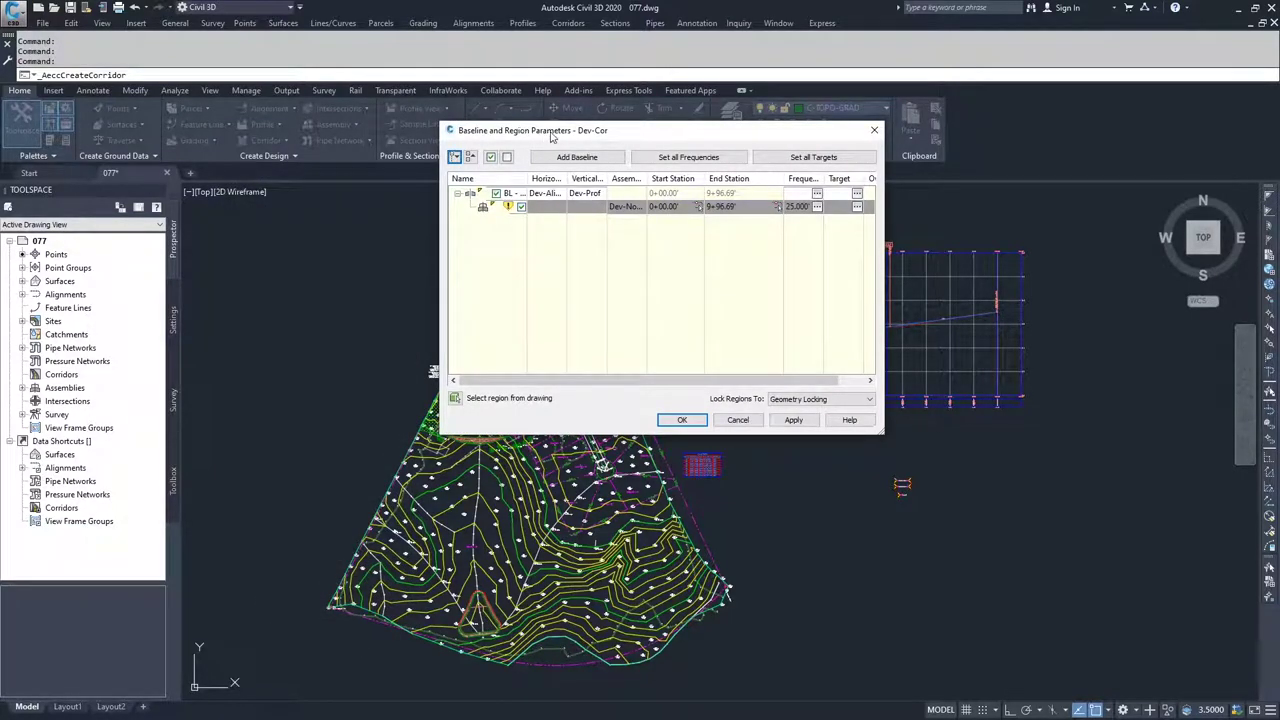
{"action": "left_click_drag", "start_coordinate": [612, 134], "coordinate": [397, 149]}
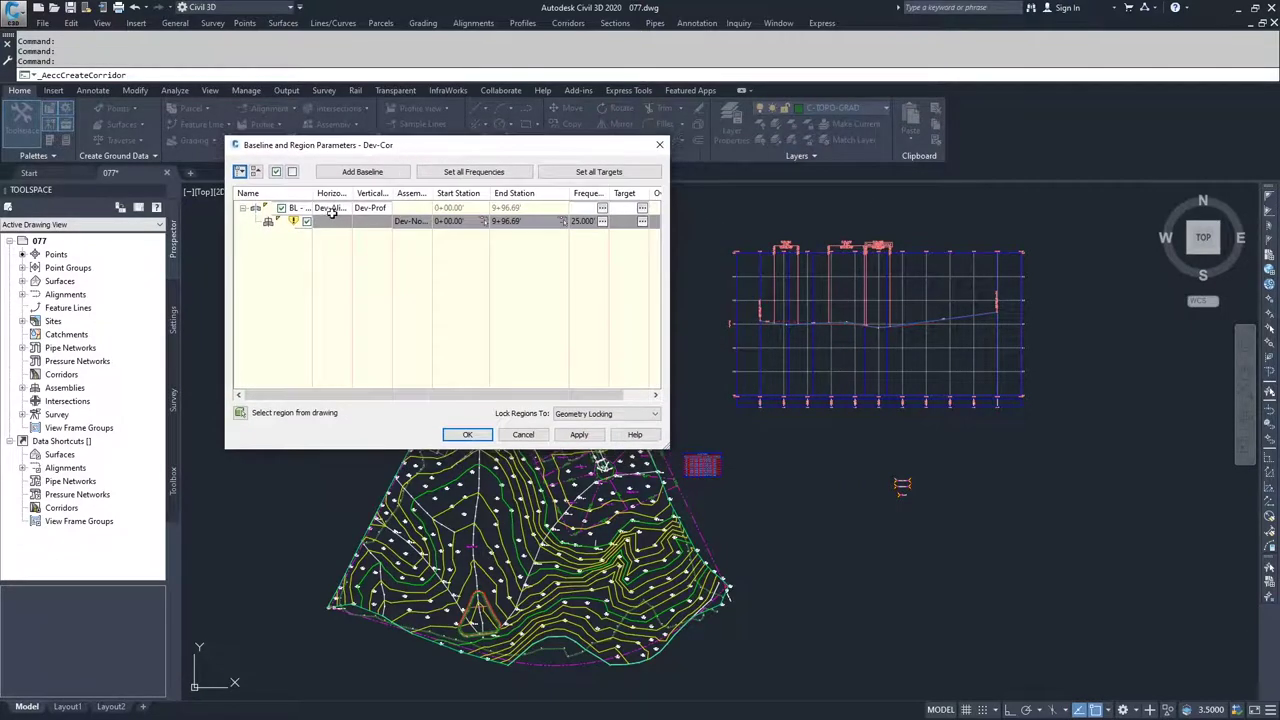
{"action": "left_click", "coordinate": [563, 221]}
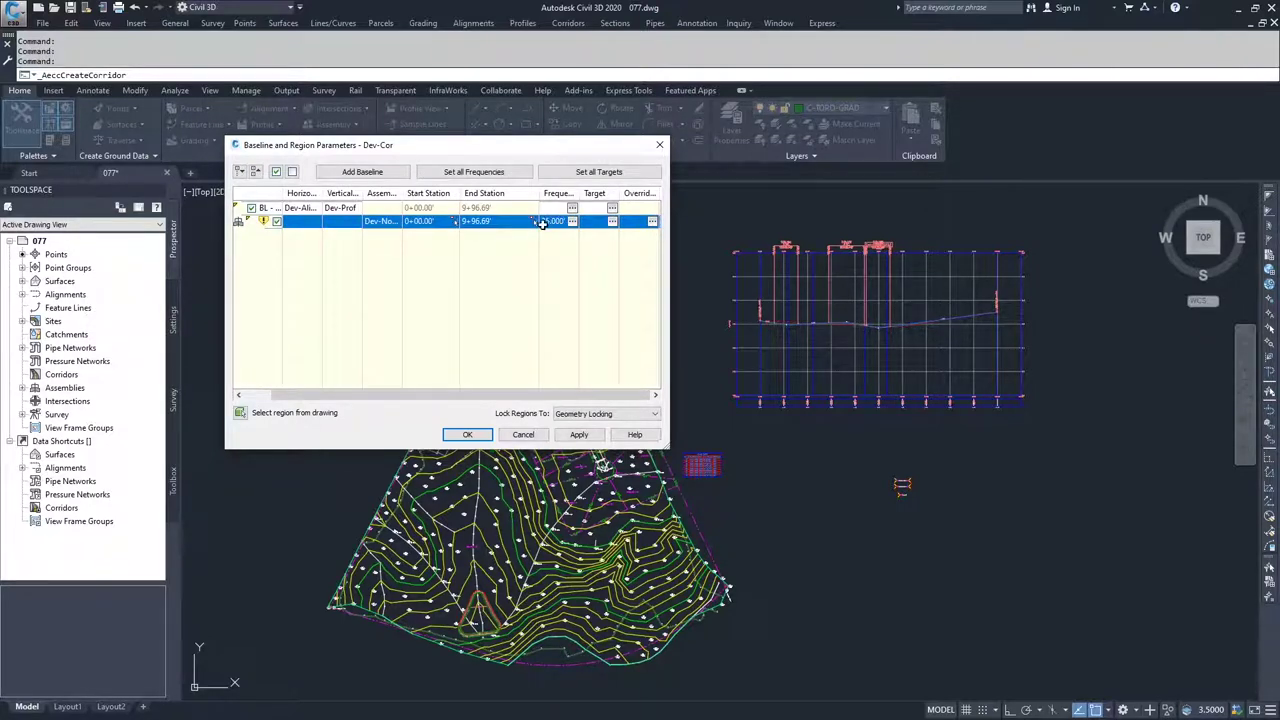
{"action": "left_click_drag", "start_coordinate": [433, 147], "coordinate": [748, 165]}
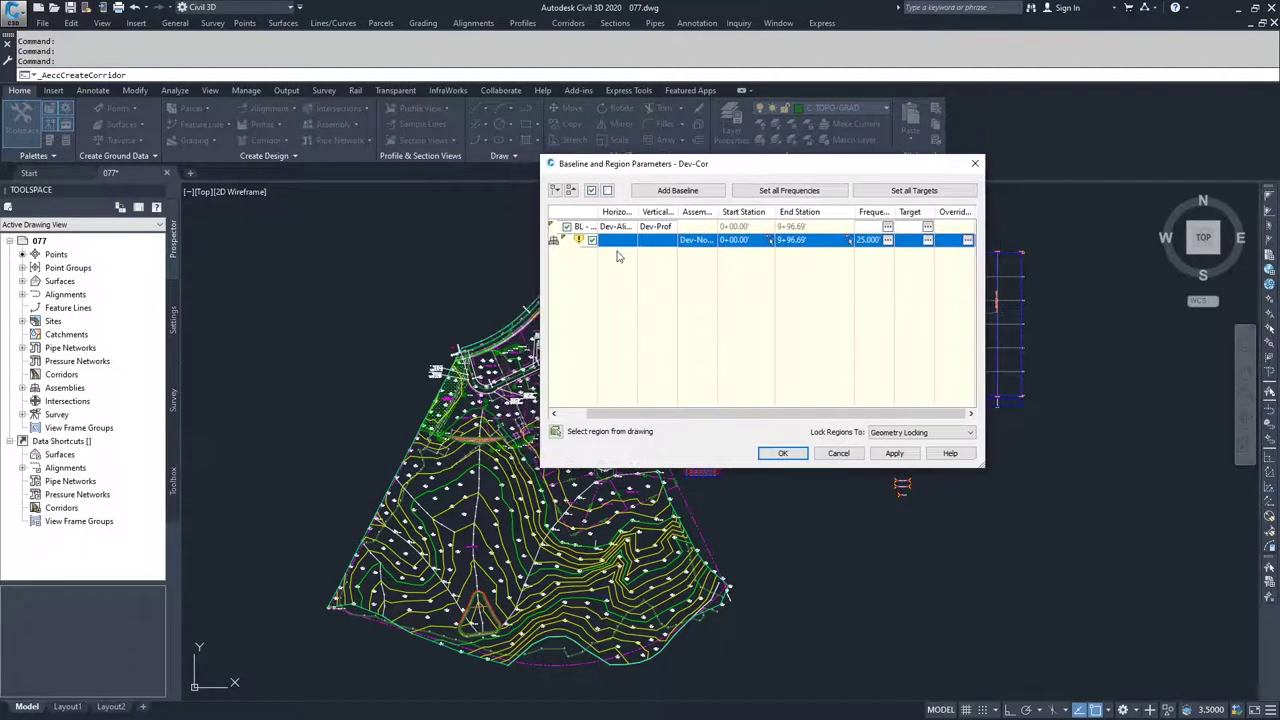
{"action": "left_click_drag", "start_coordinate": [735, 413], "coordinate": [705, 413]}
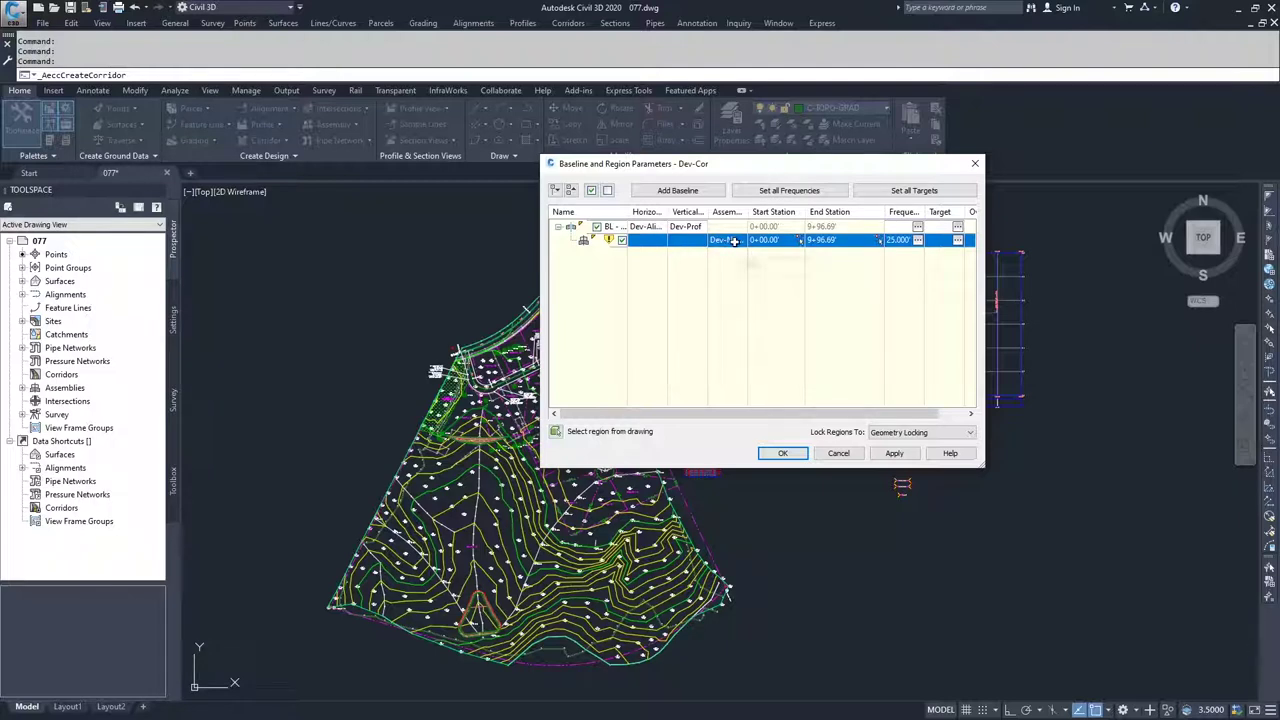
{"action": "left_click_drag", "start_coordinate": [747, 213], "coordinate": [766, 212]}
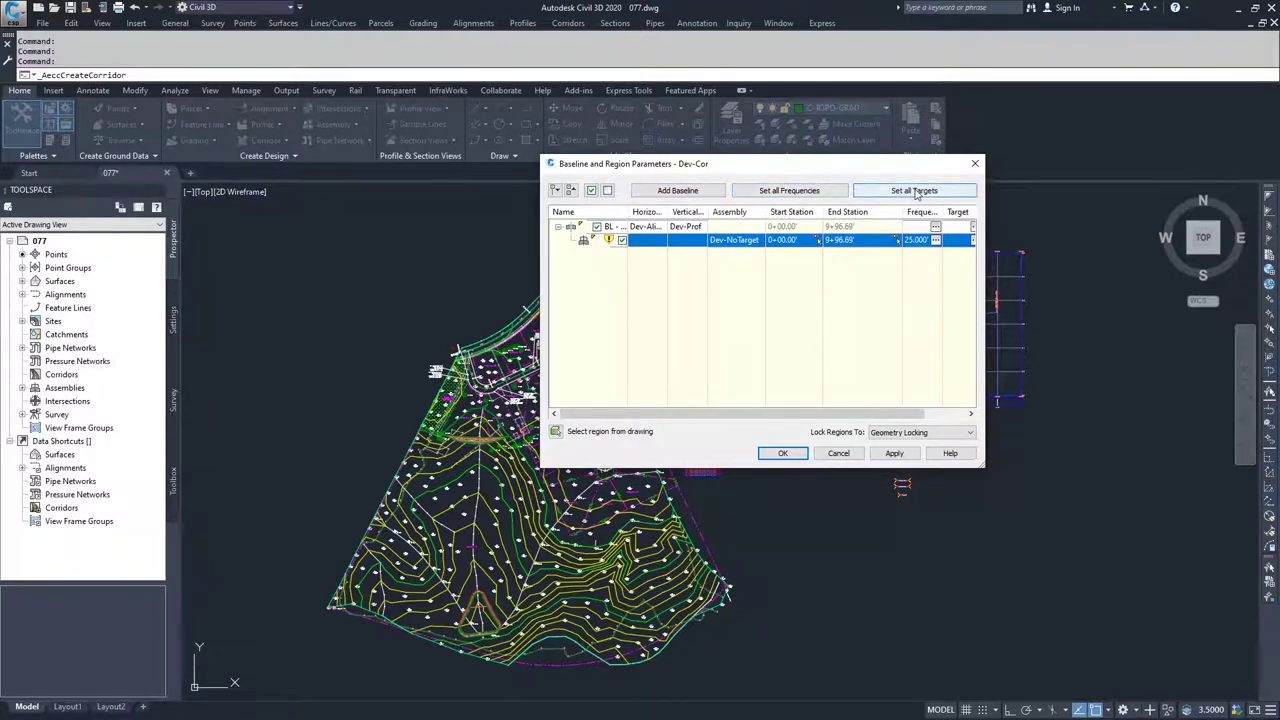
- Add a Dev-NoTarget region to the Dev-Cor baseline starting at station 9+96.69'
{"action": "right_click", "coordinate": [617, 228]}
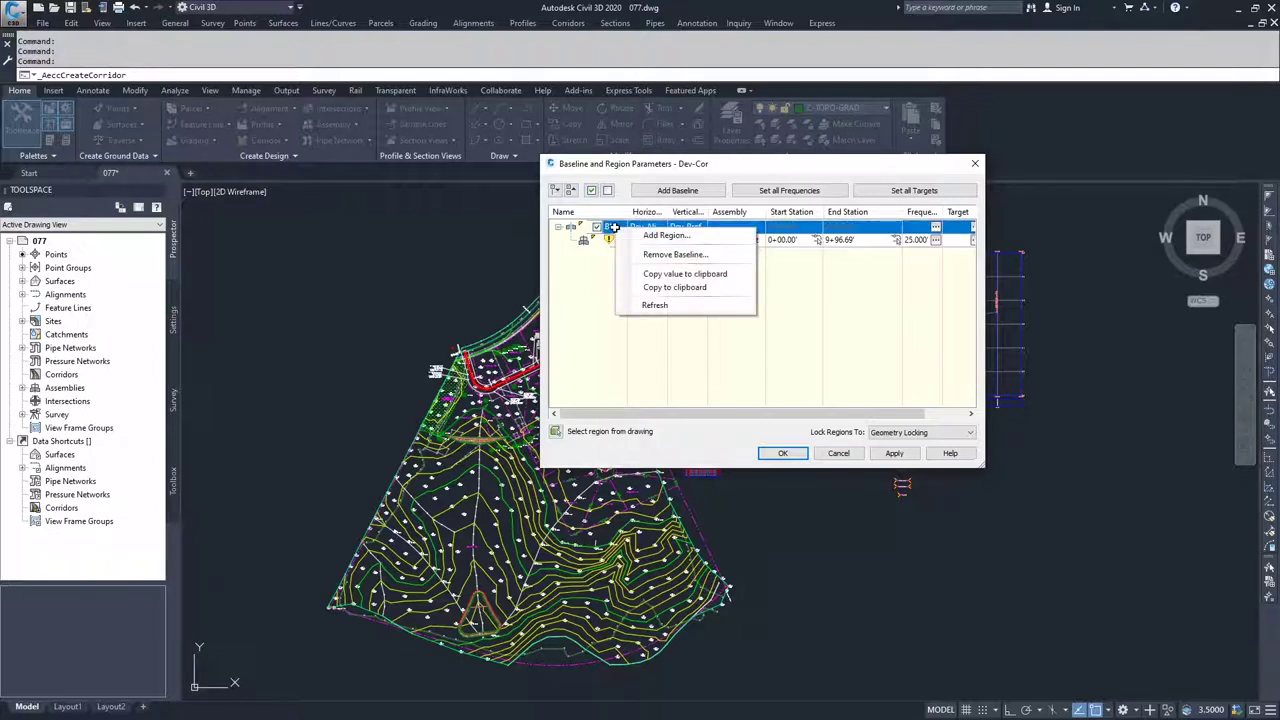
{"action": "left_click", "coordinate": [669, 236]}
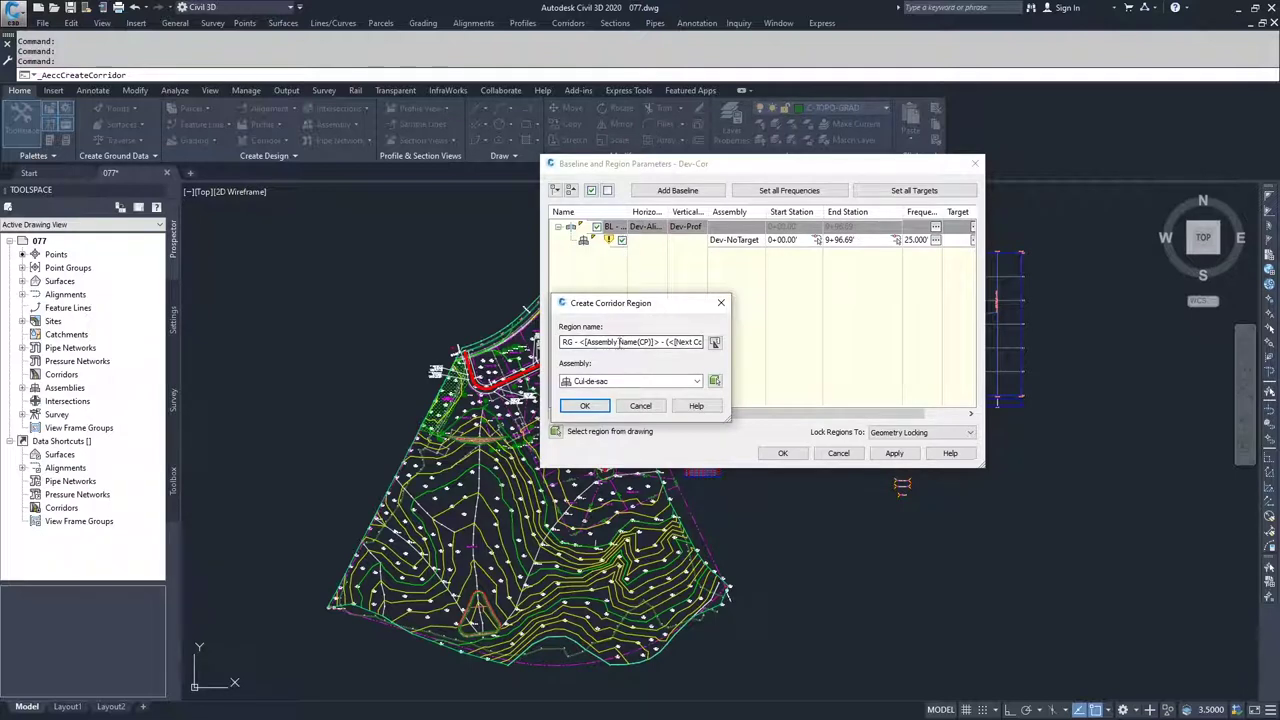
{"action": "left_click", "coordinate": [630, 382]}
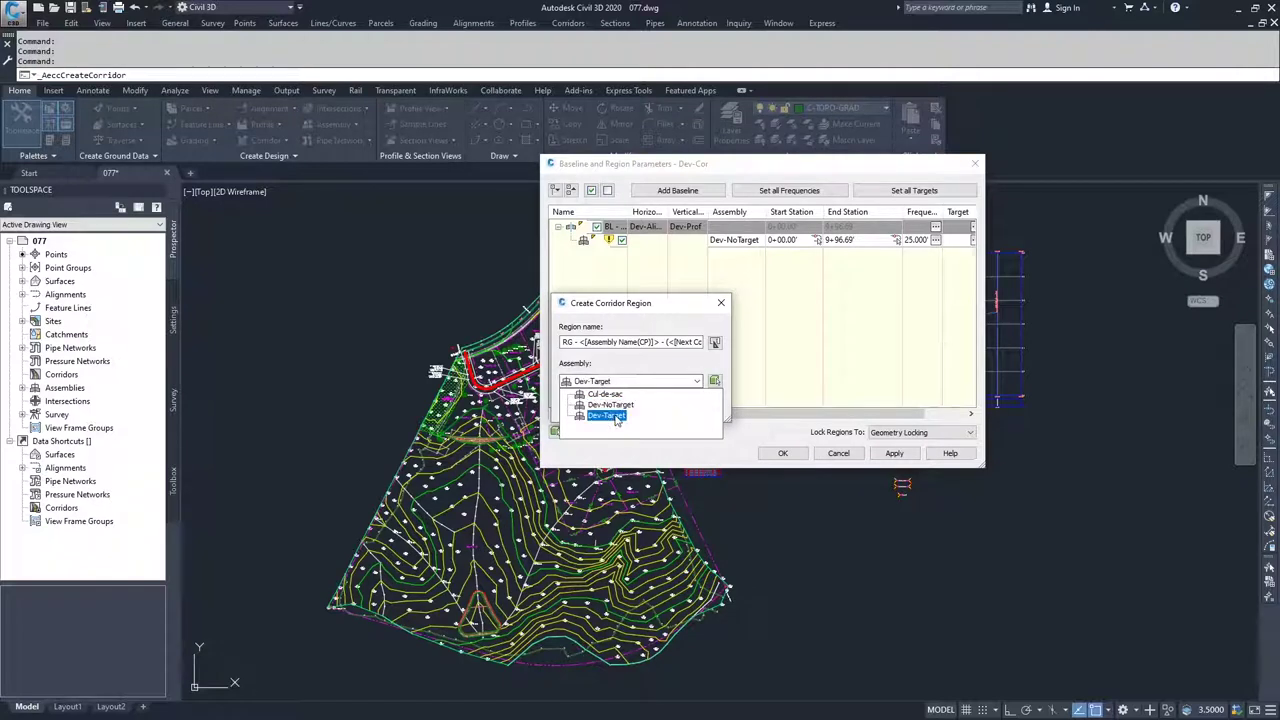
{"action": "left_click", "coordinate": [614, 421]}
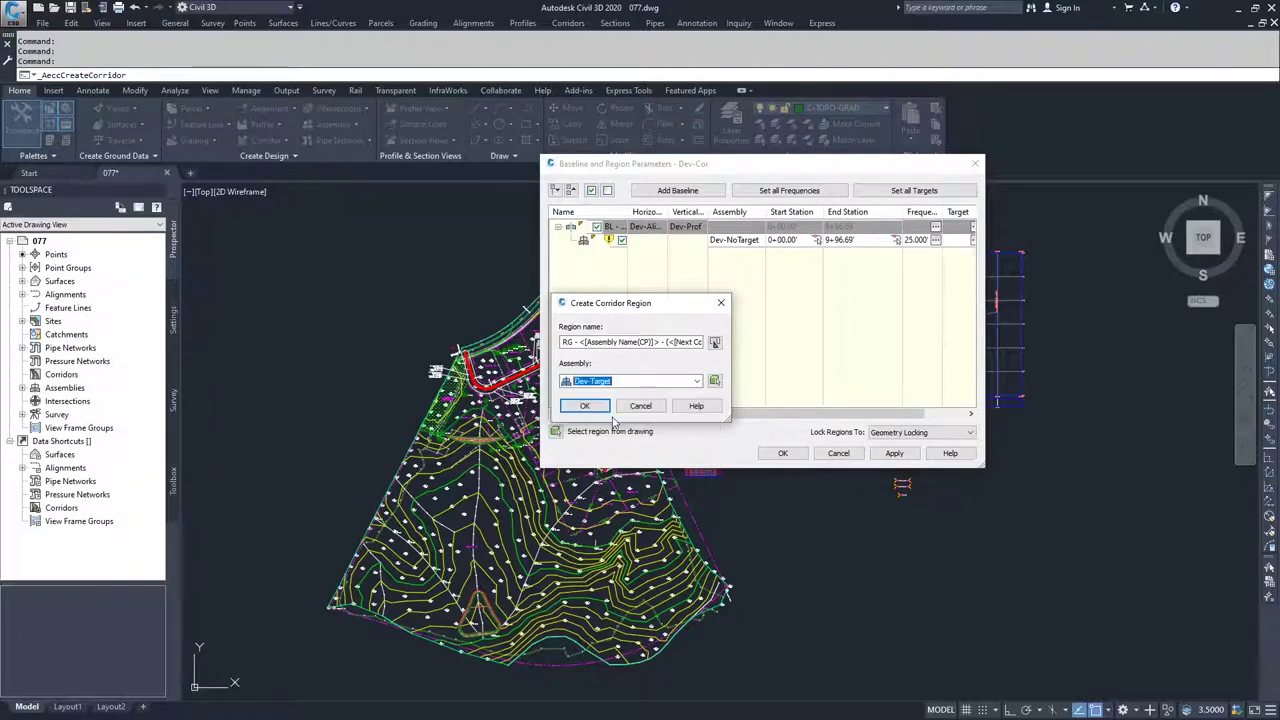
{"action": "left_click", "coordinate": [616, 385]}
{"action": "left_click", "coordinate": [604, 404]}
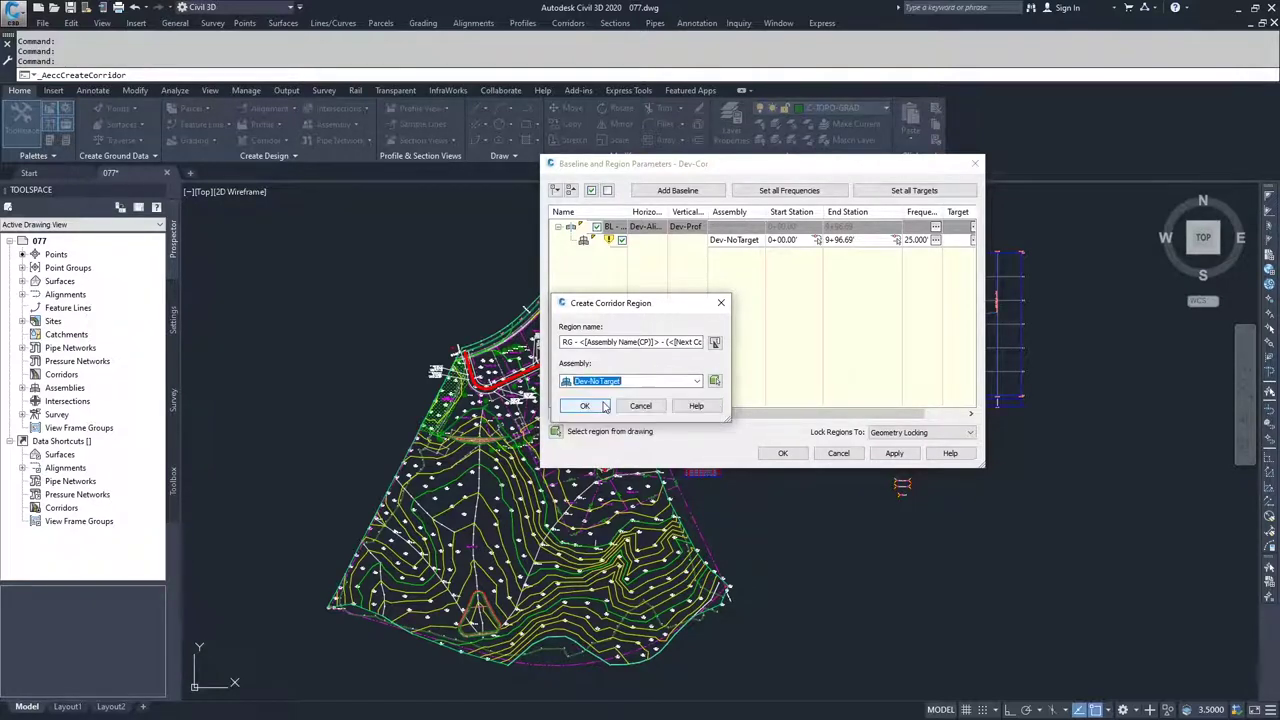
{"action": "left_click", "coordinate": [590, 409]}
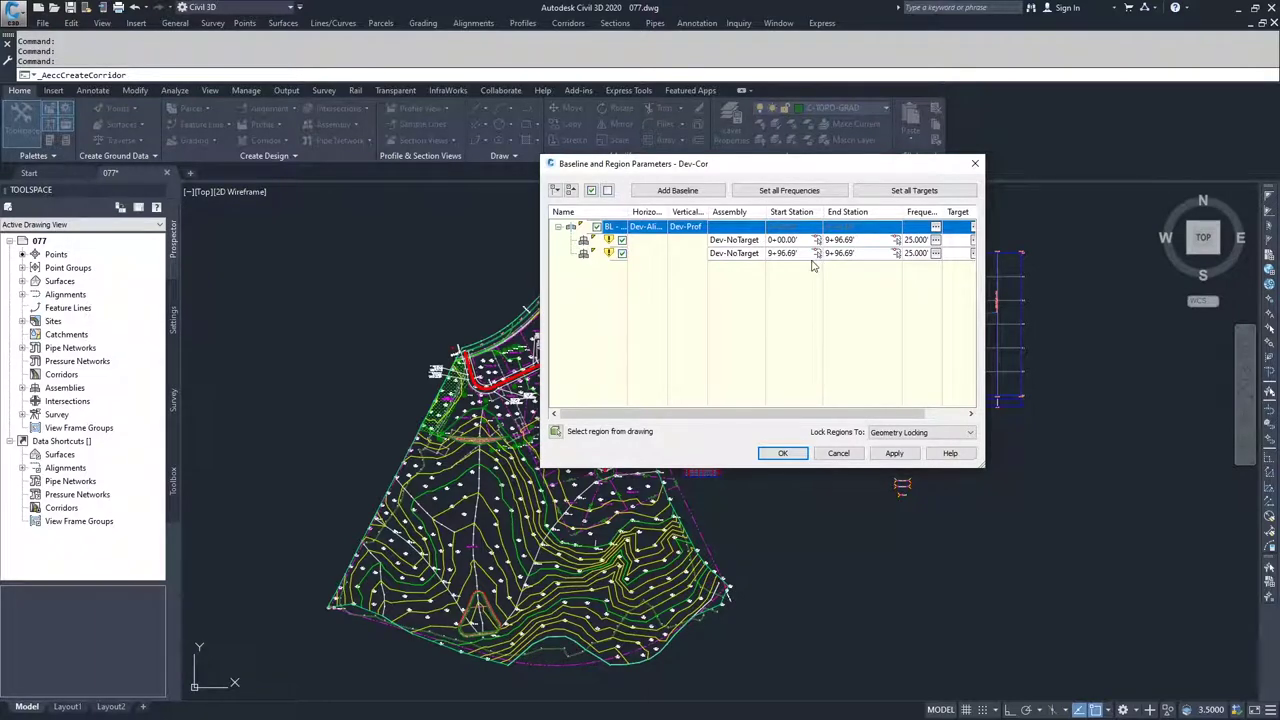
- Remove the second region from the baseline and apply the change
{"action": "right_click", "coordinate": [757, 253]}
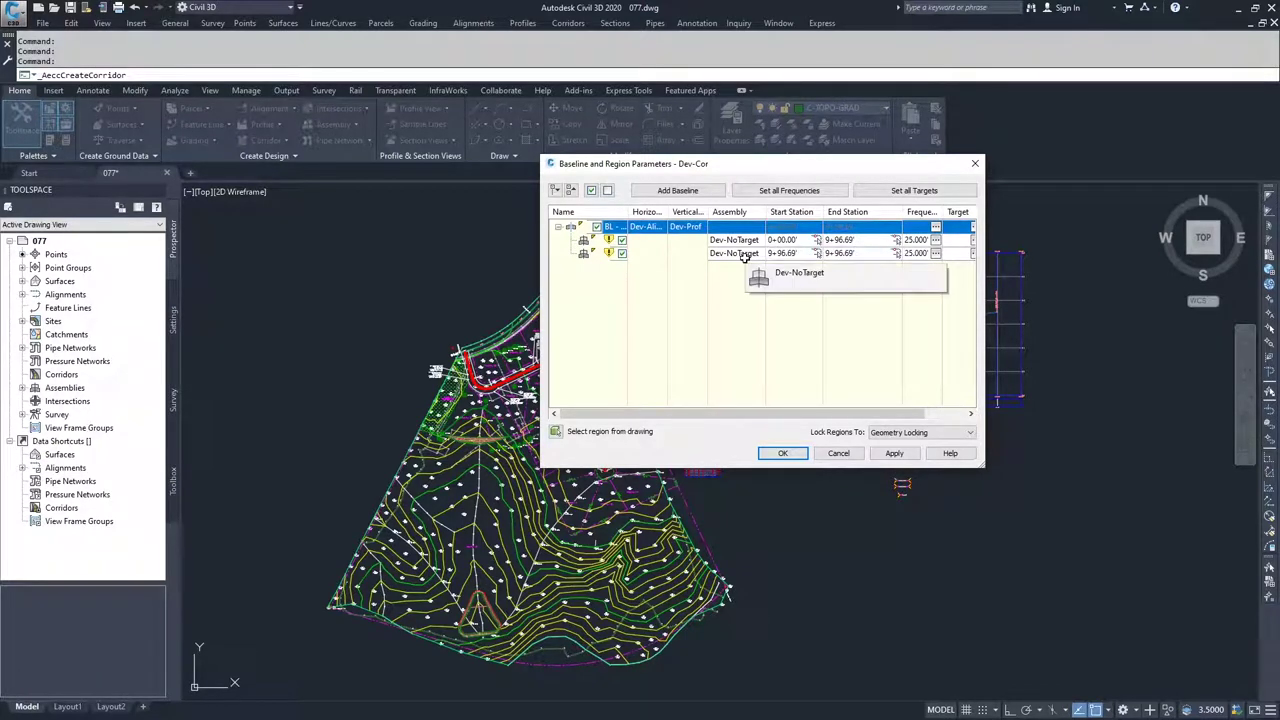
{"action": "left_click", "coordinate": [746, 263]}
{"action": "left_click", "coordinate": [718, 303]}
{"action": "right_click", "coordinate": [720, 254]}
{"action": "left_click", "coordinate": [787, 306]}
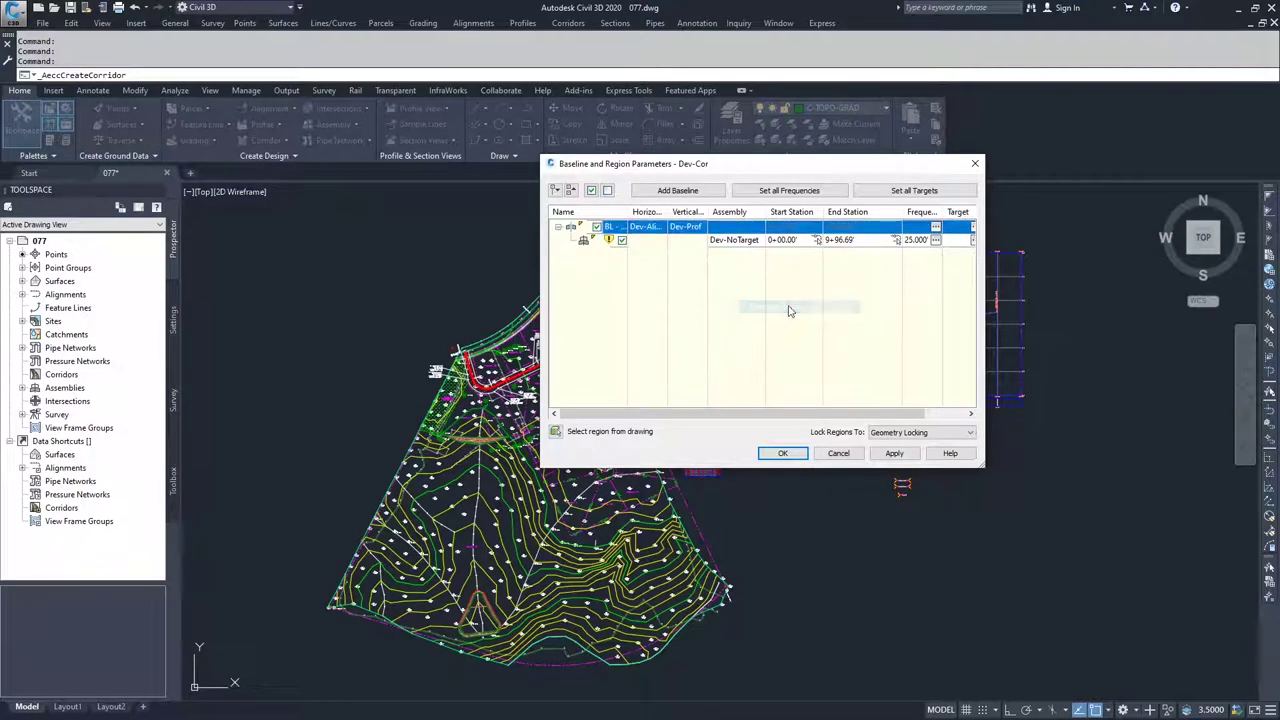
{"action": "left_click", "coordinate": [895, 454]}
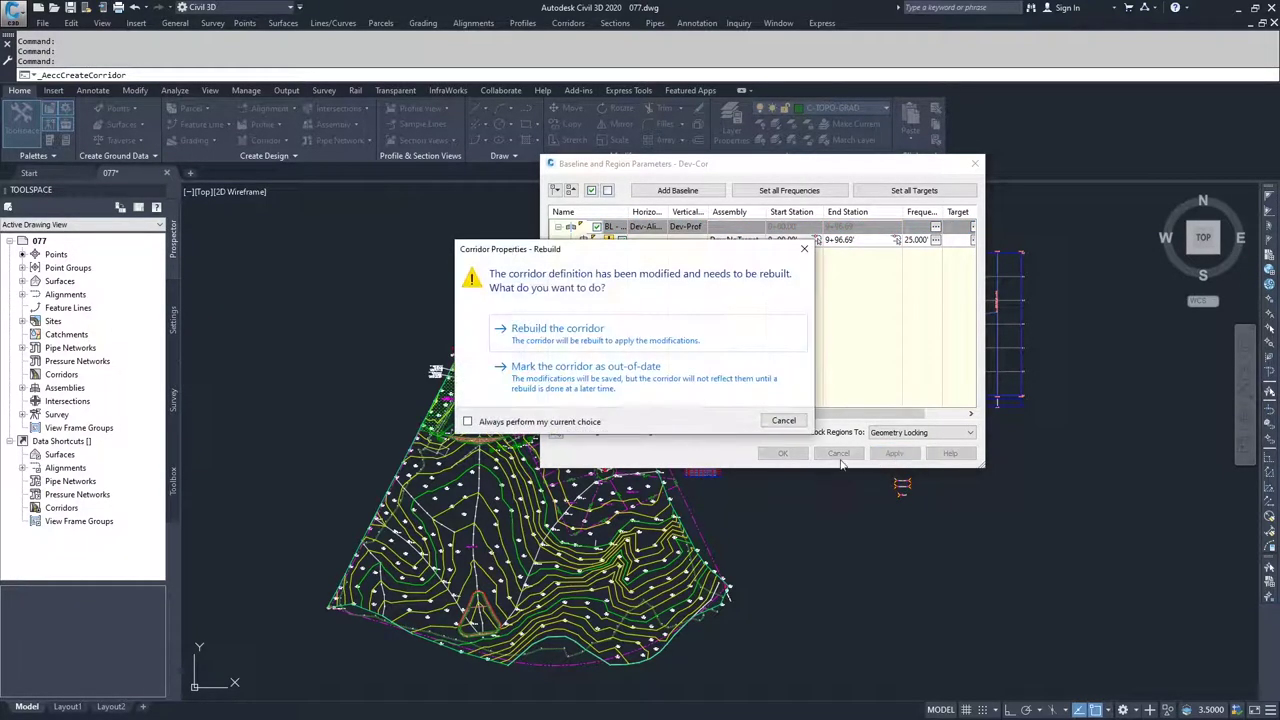
- Rebuild Dev-Cor, close Baseline and Region Parameters, and dismiss the Event Viewer
{"action": "left_click", "coordinate": [568, 334]}
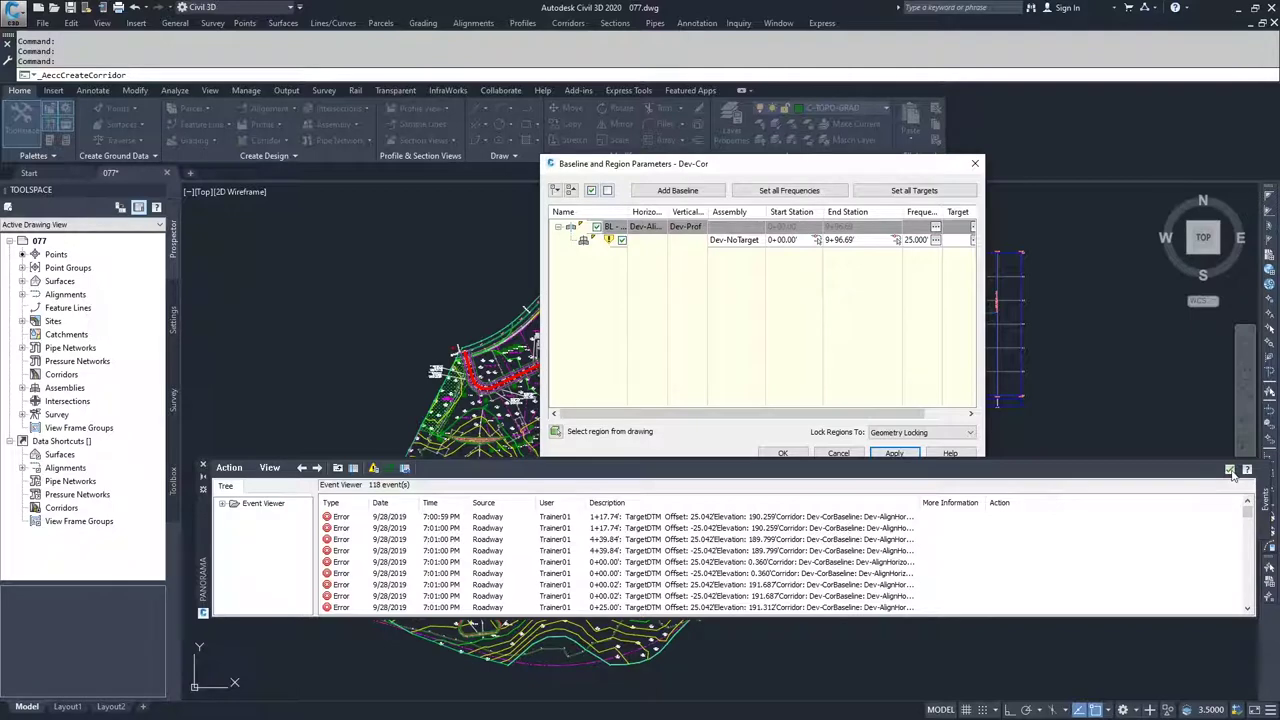
{"action": "left_click", "coordinate": [783, 453]}
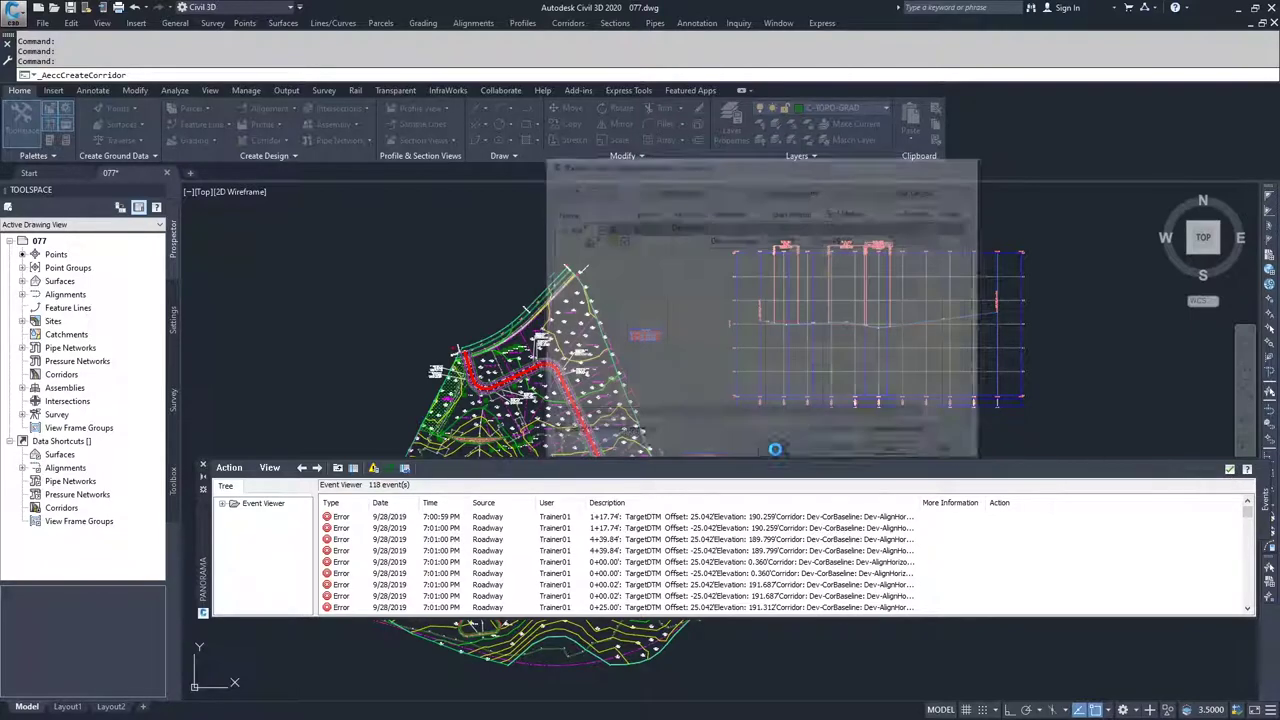
{"action": "left_click", "coordinate": [1230, 470]}
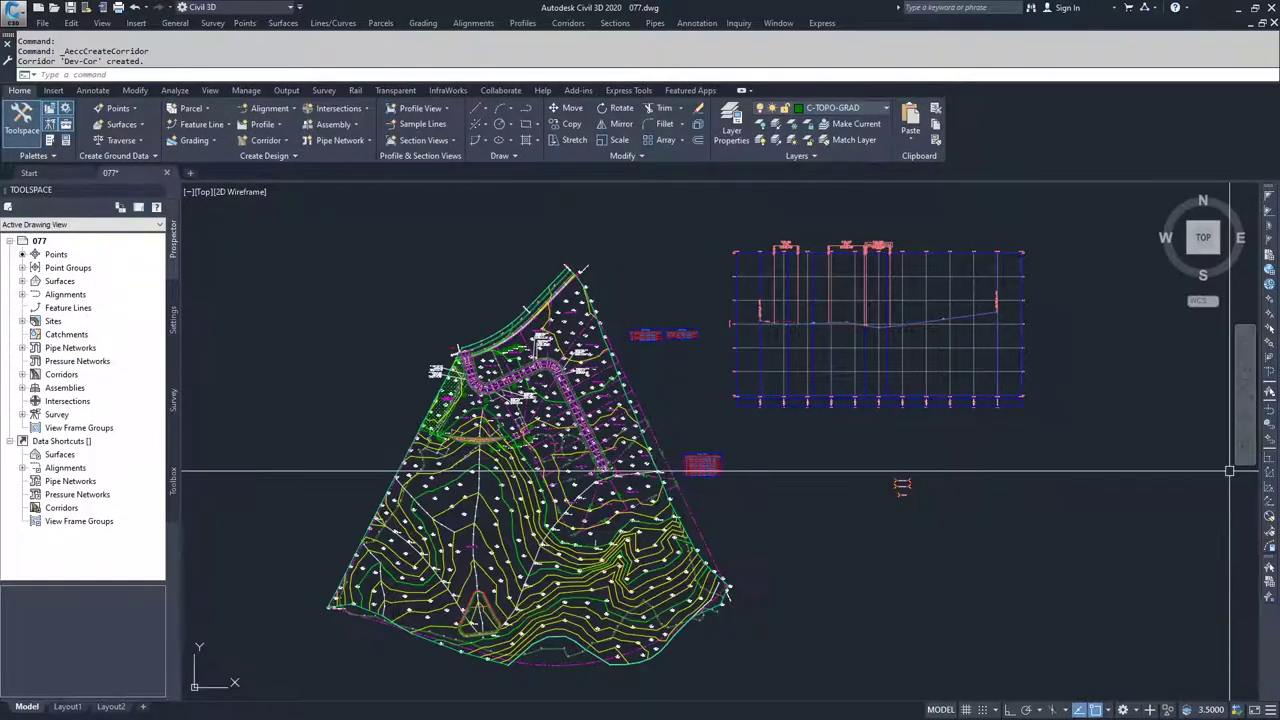
{"action": "scroll", "coordinate": [471, 430], "scroll_direction": "up", "scroll_amount": 8}
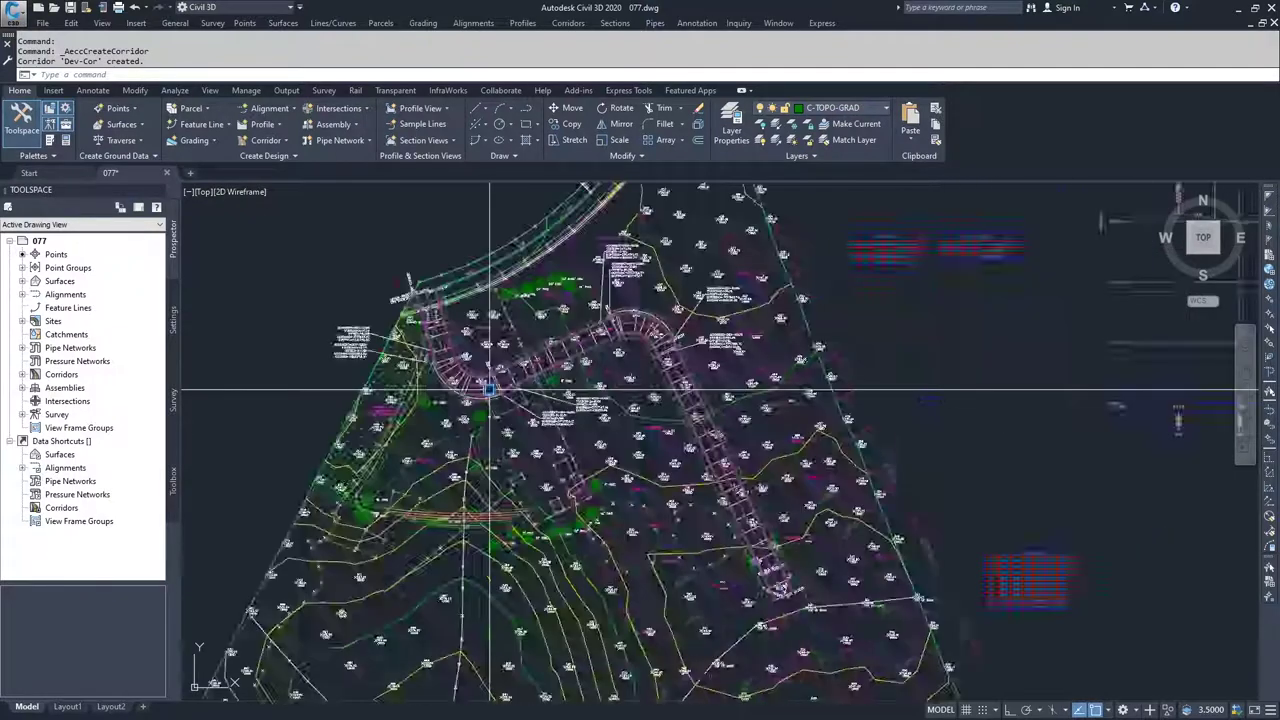
{"action": "left_click", "coordinate": [487, 448]}
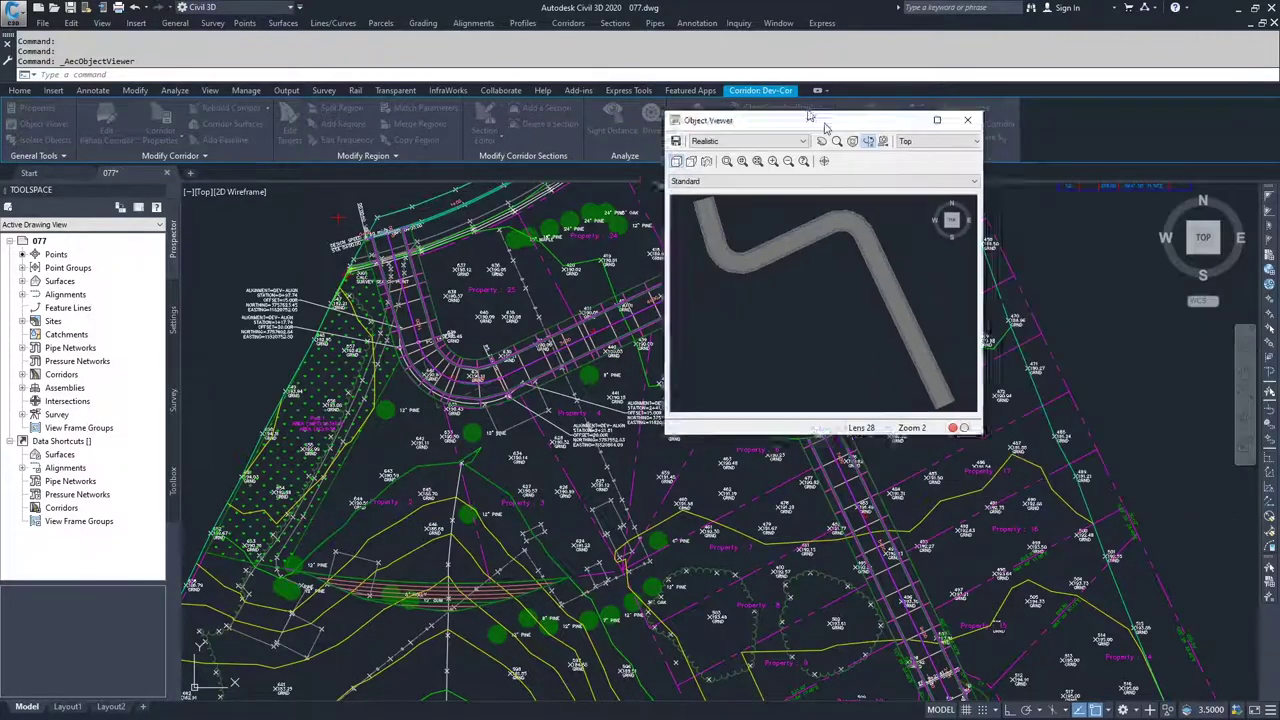
{"action": "left_click_drag", "start_coordinate": [890, 163], "coordinate": [707, 5]}
{"action": "left_click_drag", "start_coordinate": [690, 424], "coordinate": [703, 239]}
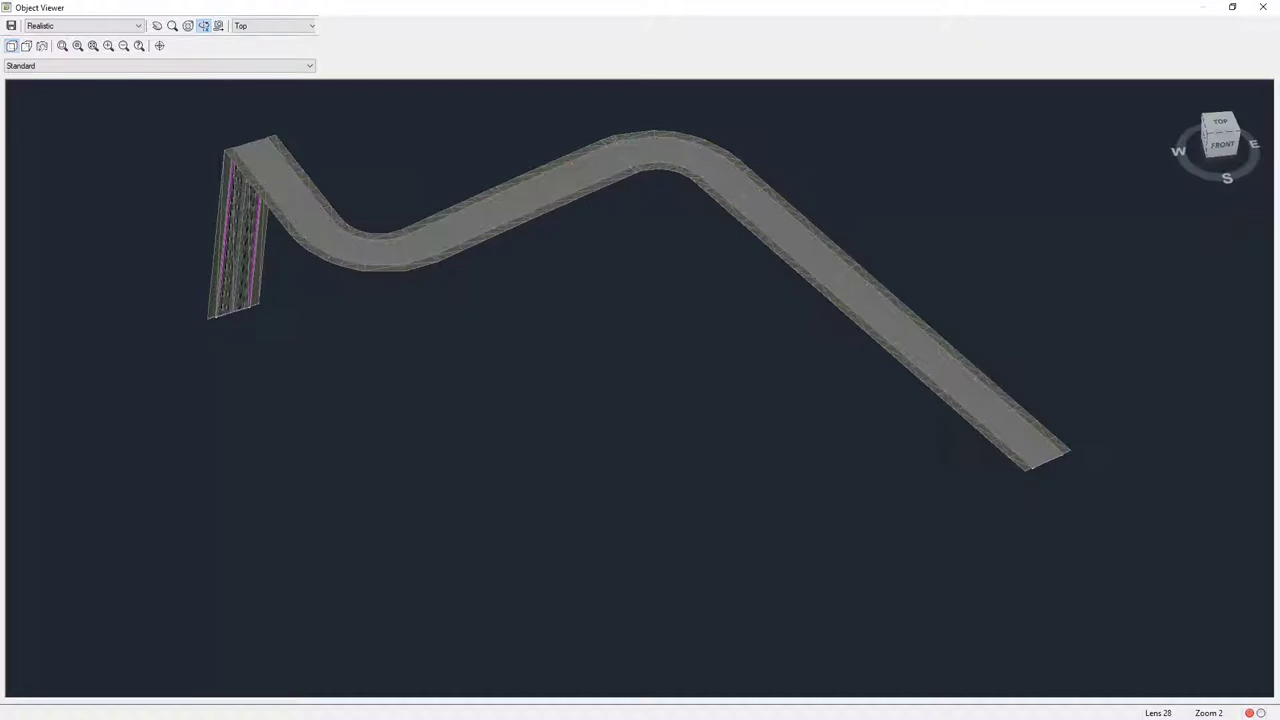
{"action": "left_click", "coordinate": [1263, 7]}
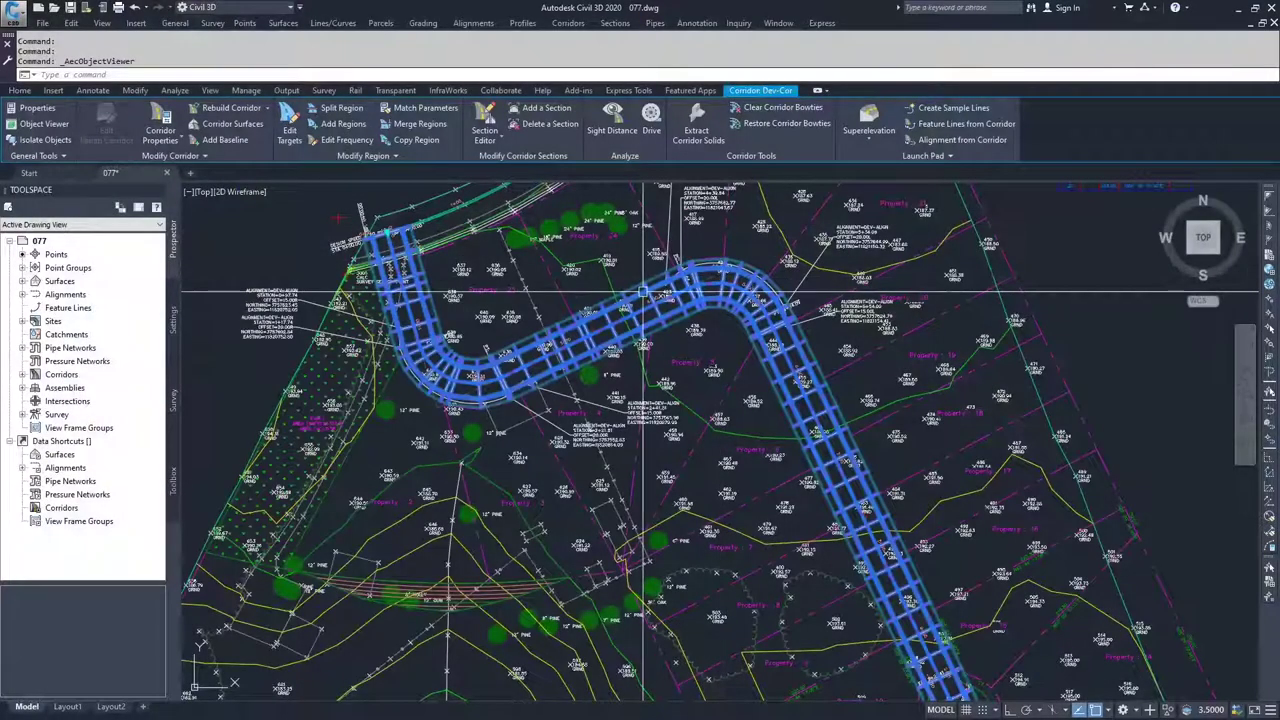
- Grip-stretch the corridor start back along the alignment, then pan to locate the corridor end
{"action": "scroll", "coordinate": [398, 238], "scroll_direction": "up", "scroll_amount": 5}
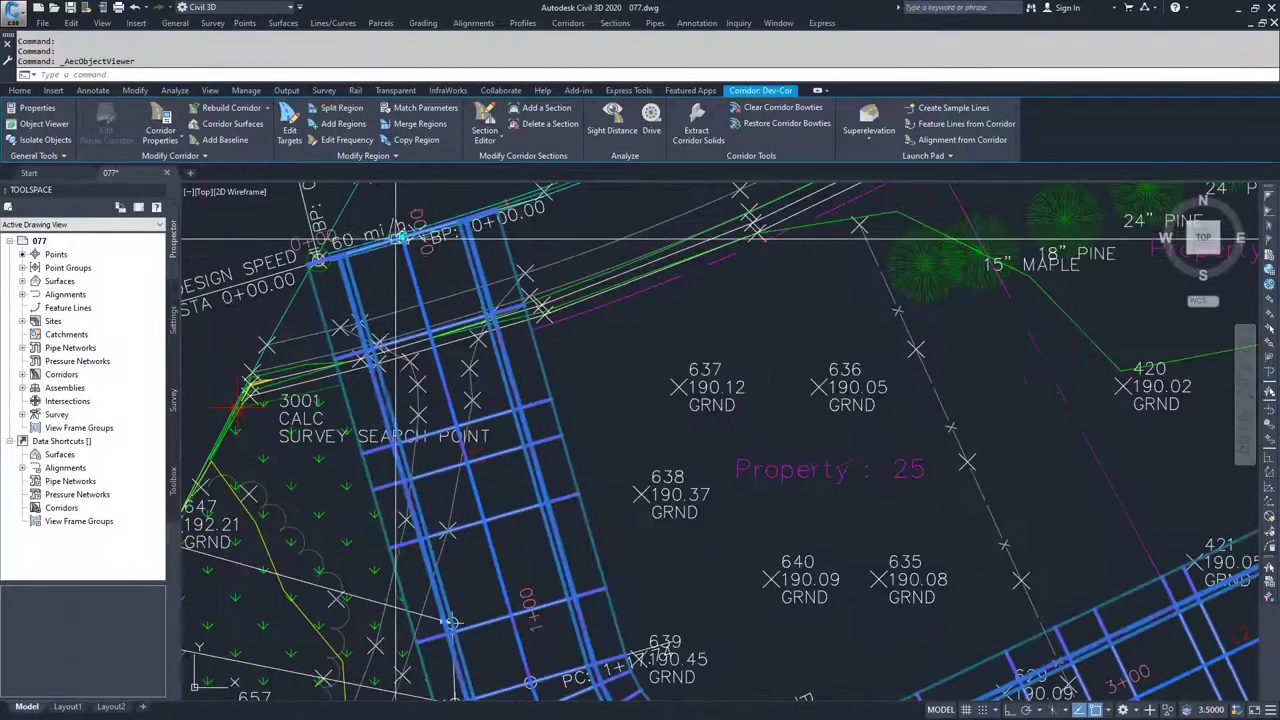
{"action": "left_click", "coordinate": [400, 238]}
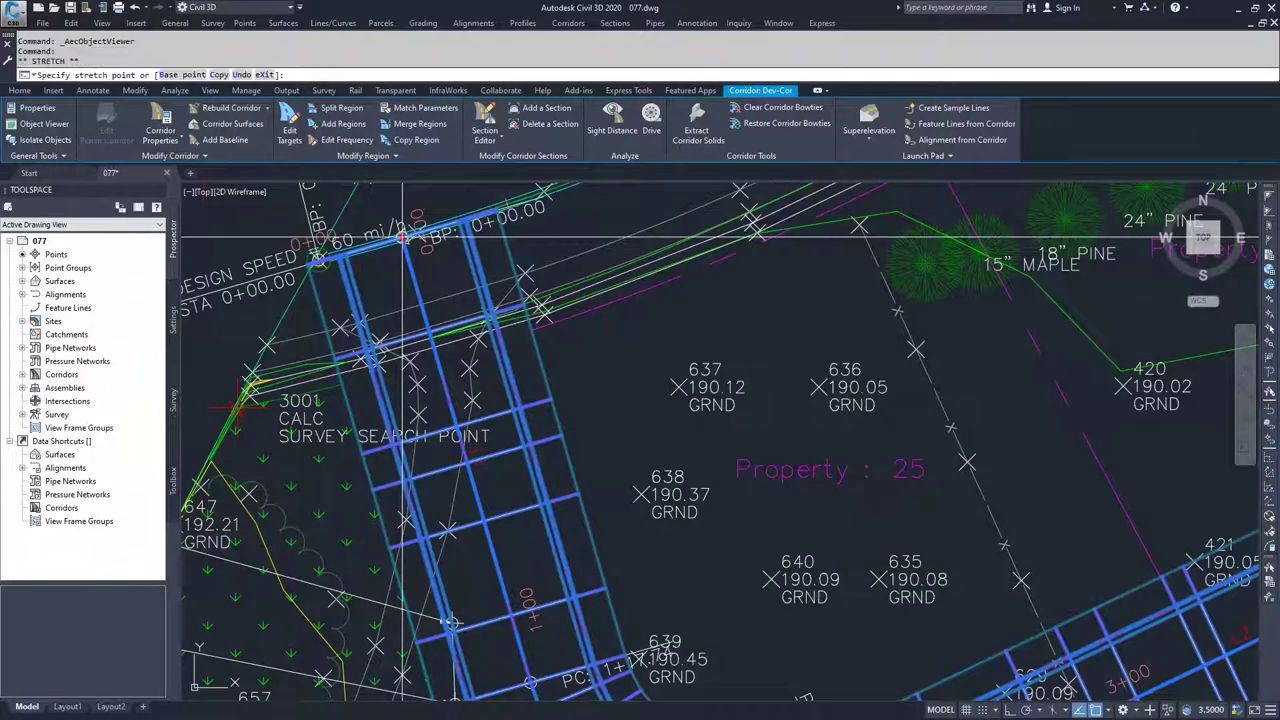
{"action": "left_click", "coordinate": [452, 348]}
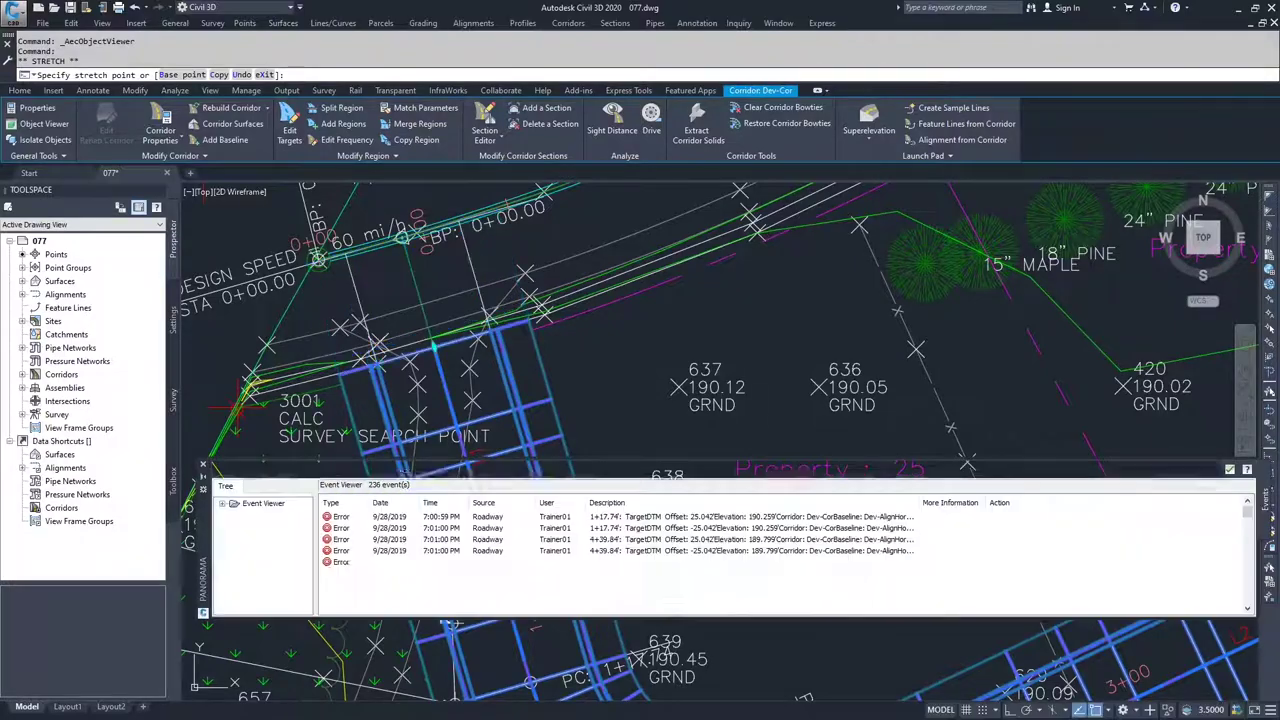
{"action": "left_click", "coordinate": [1246, 469]}
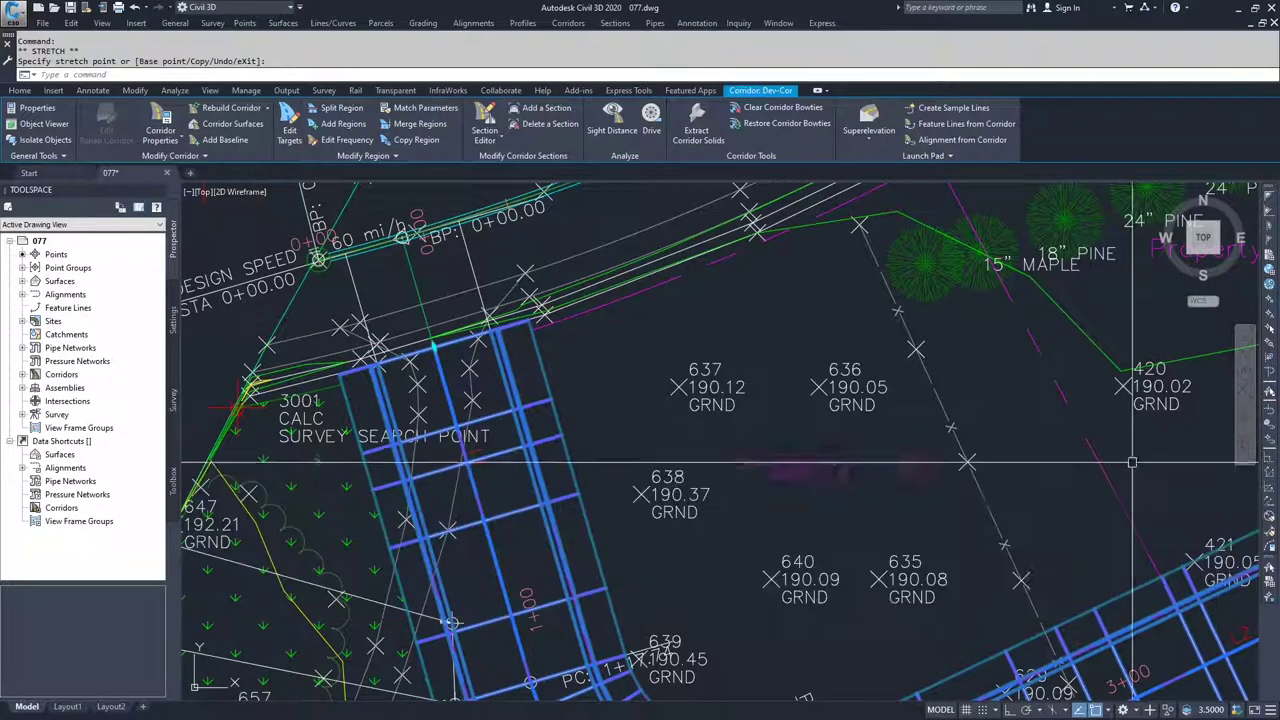
{"action": "scroll", "coordinate": [1132, 462], "scroll_direction": "down", "scroll_amount": 8}
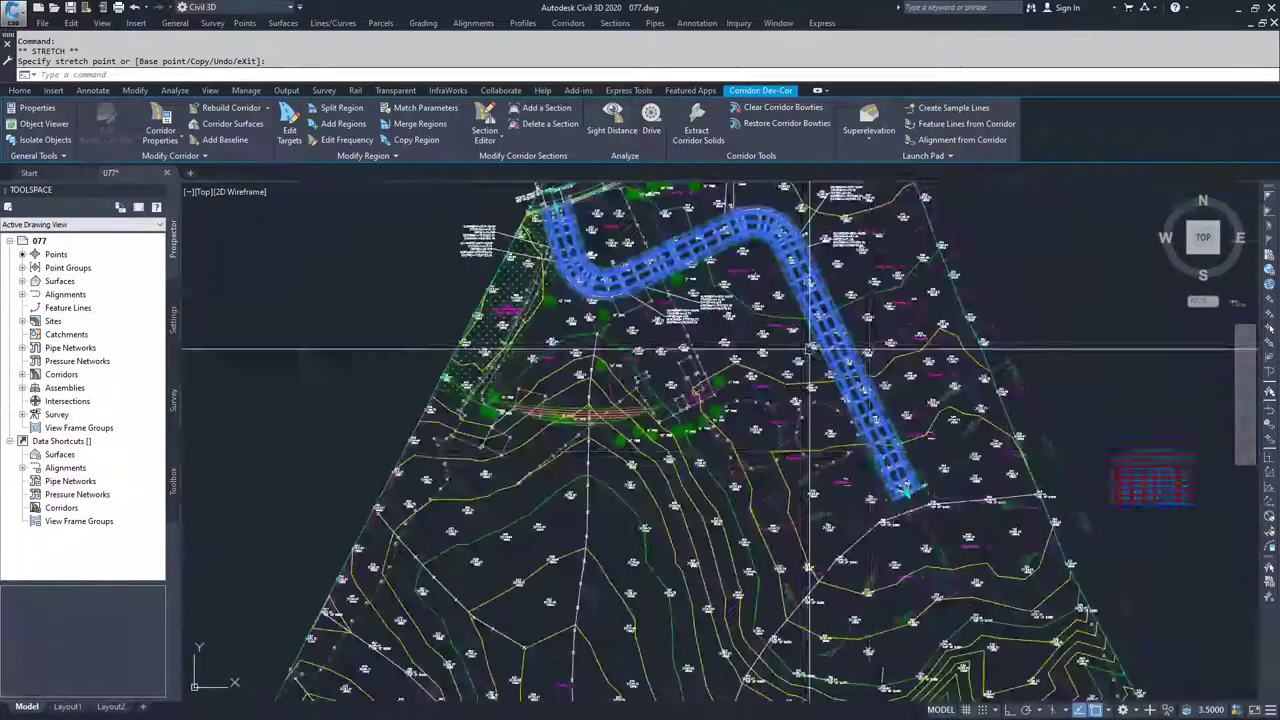
{"action": "scroll", "coordinate": [910, 498], "scroll_direction": "up", "scroll_amount": 5}
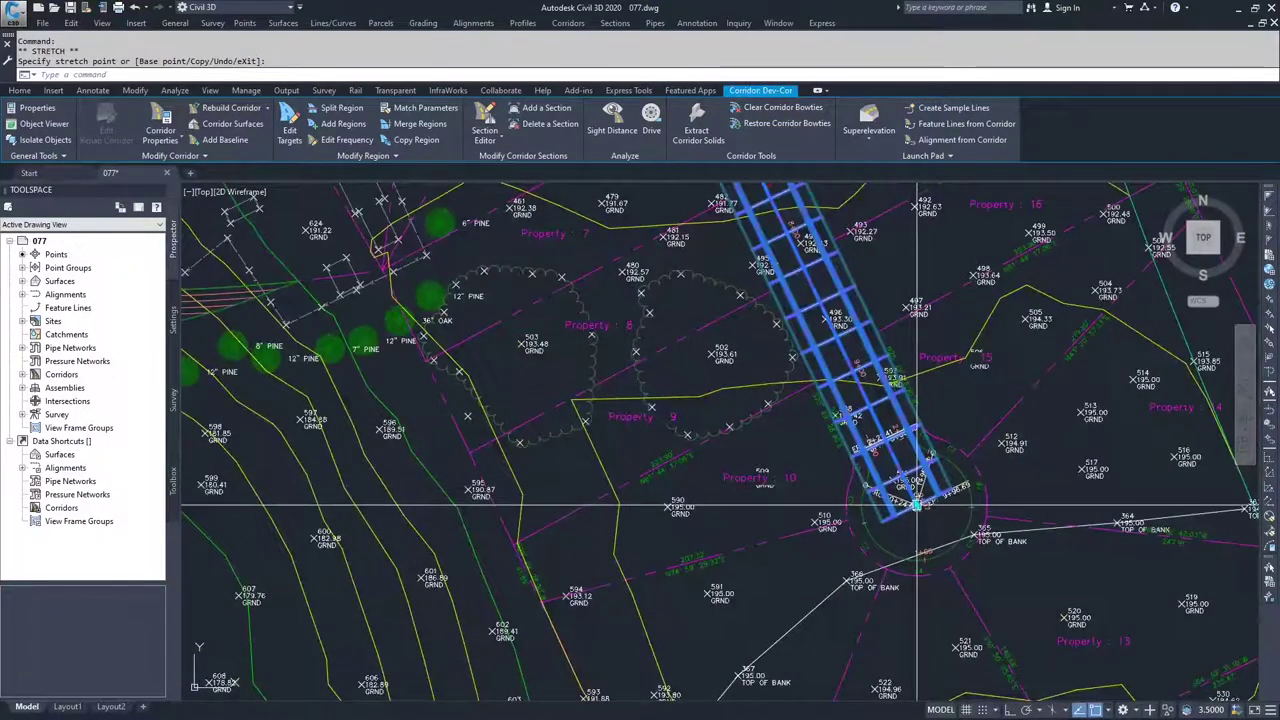
{"action": "middle_click_drag", "start_coordinate": [835, 373], "coordinate": [1046, 609]}
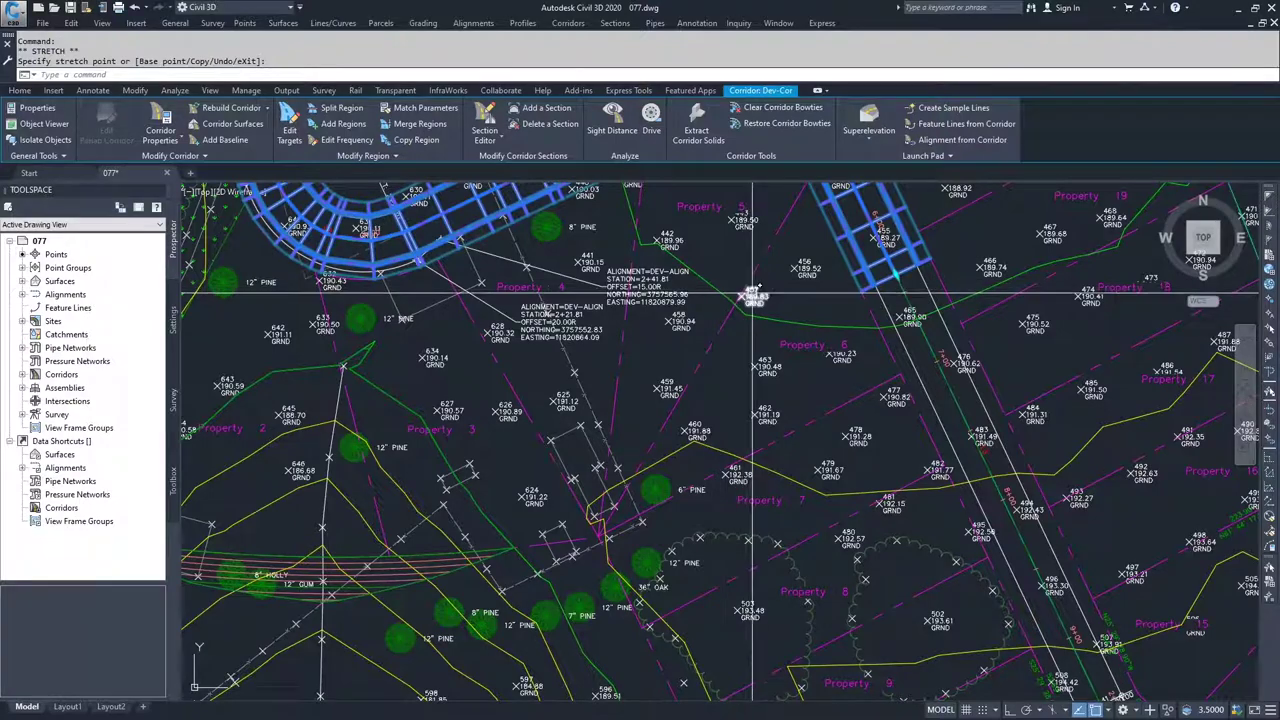
{"action": "middle_click_drag", "start_coordinate": [755, 297], "coordinate": [780, 482]}
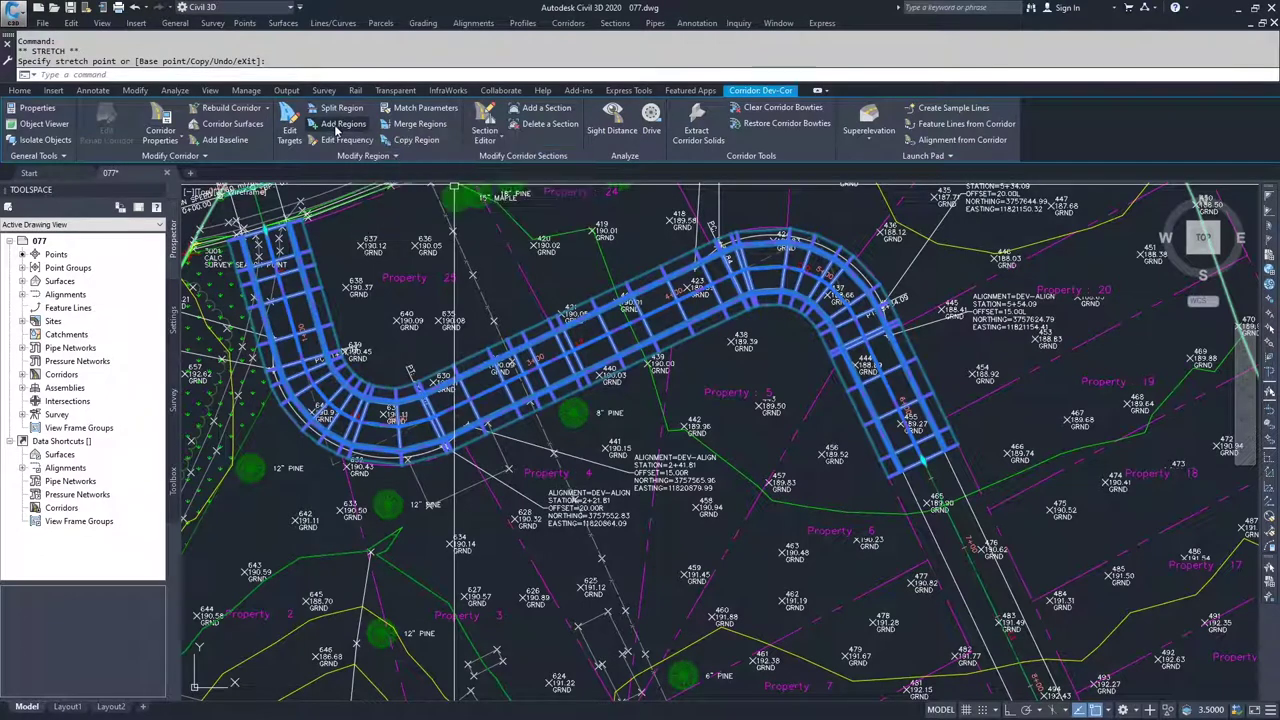
- Pick stations 7+39.02 and 9+96.69 as the new region's start and end
{"action": "left_click", "coordinate": [337, 127]}
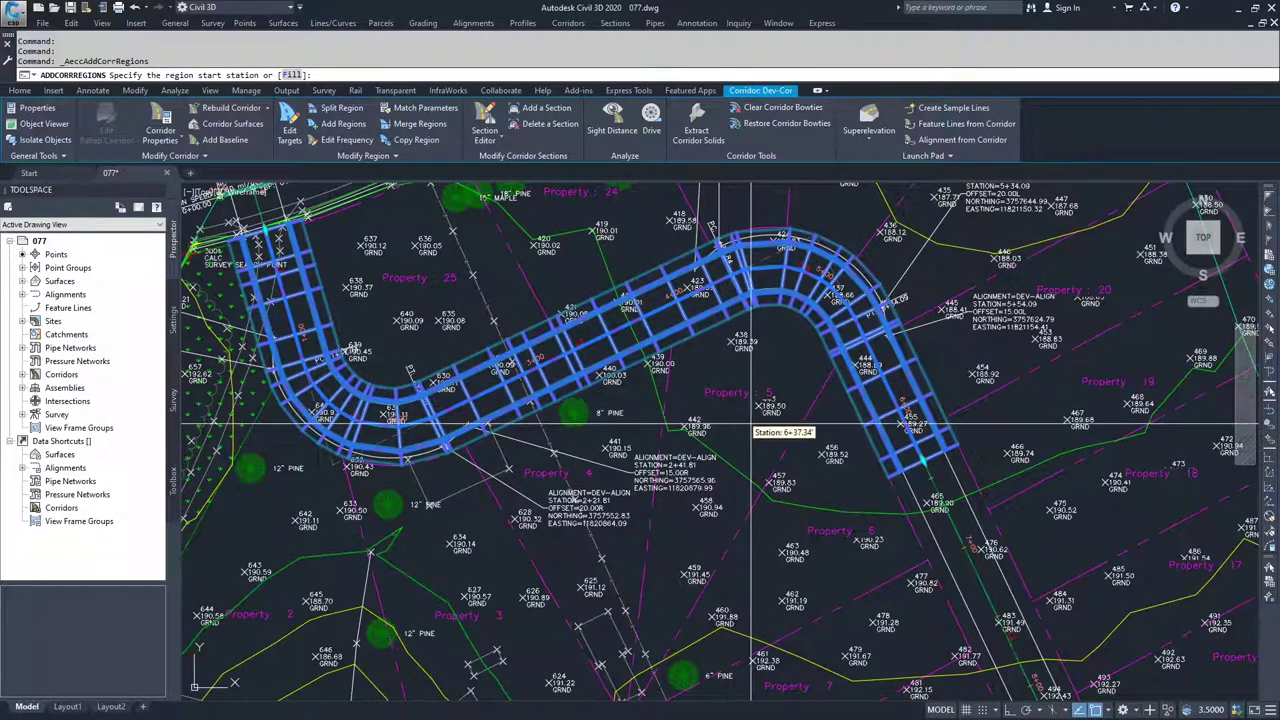
{"action": "middle_click_drag", "start_coordinate": [940, 520], "coordinate": [740, 345]}
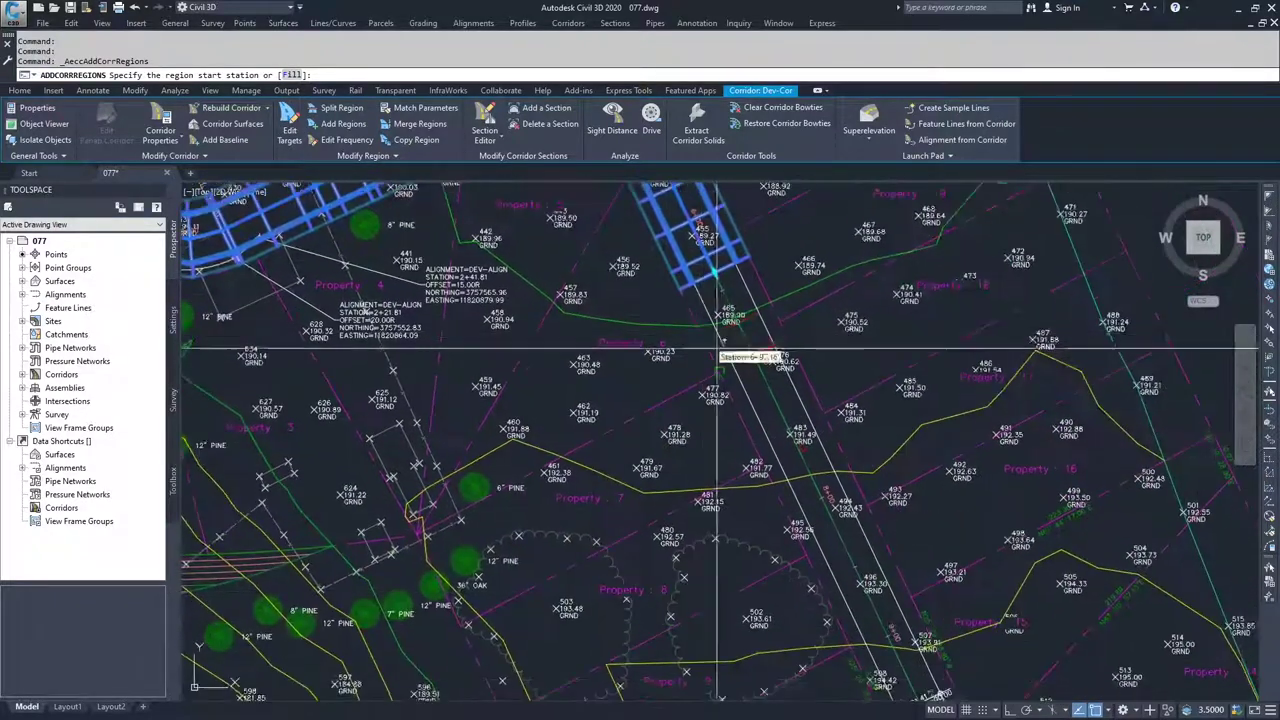
{"action": "left_click", "coordinate": [847, 383]}
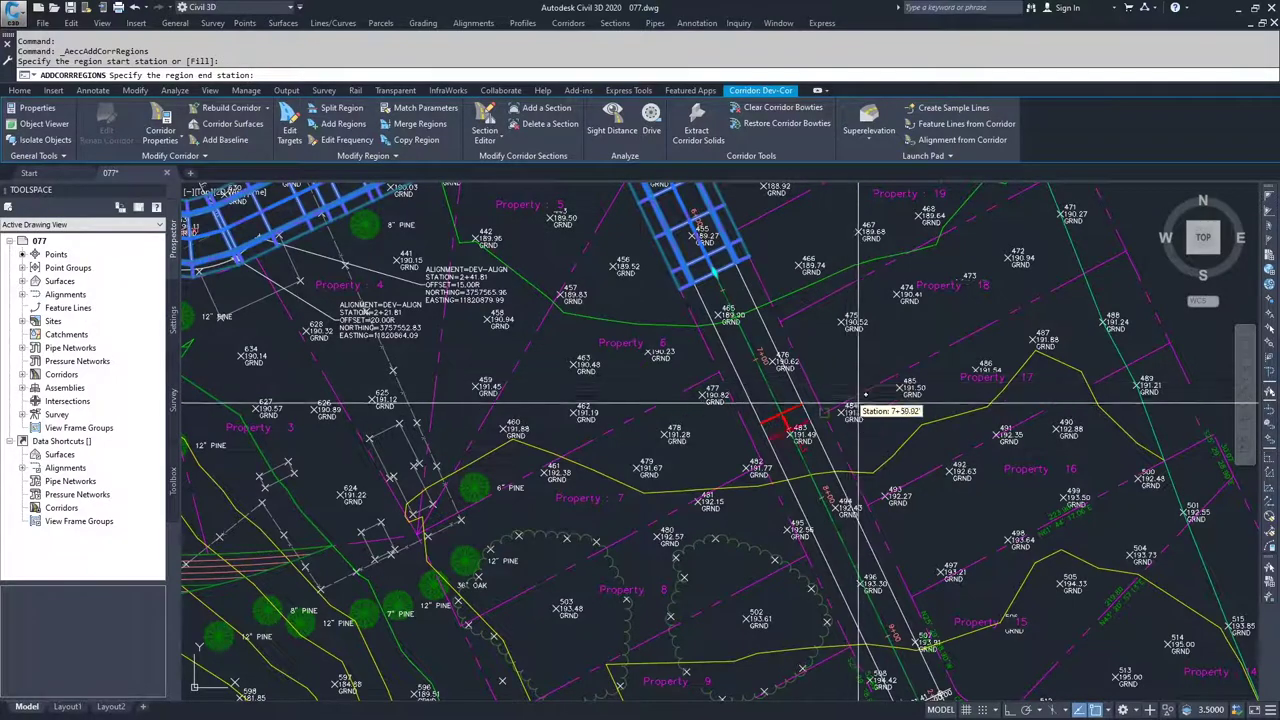
{"action": "middle_click_drag", "start_coordinate": [1017, 690], "coordinate": [866, 462]}
{"action": "scroll", "coordinate": [783, 482], "scroll_direction": "up", "scroll_amount": 7}
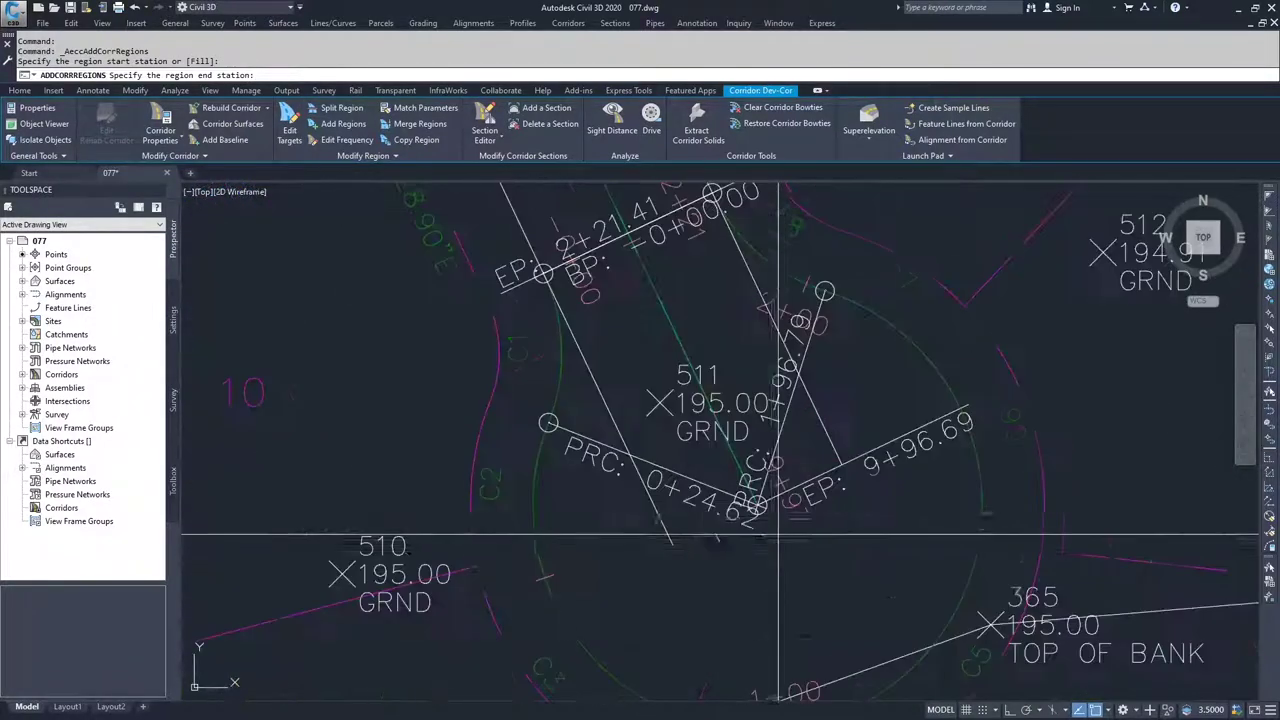
{"action": "left_click", "coordinate": [689, 345]}
- Assign Dev-NoTarget to the region, accept target mapping to rebuild, and dismiss the errors
{"action": "left_click", "coordinate": [598, 384]}
{"action": "left_click", "coordinate": [600, 404]}
{"action": "left_click", "coordinate": [600, 408]}
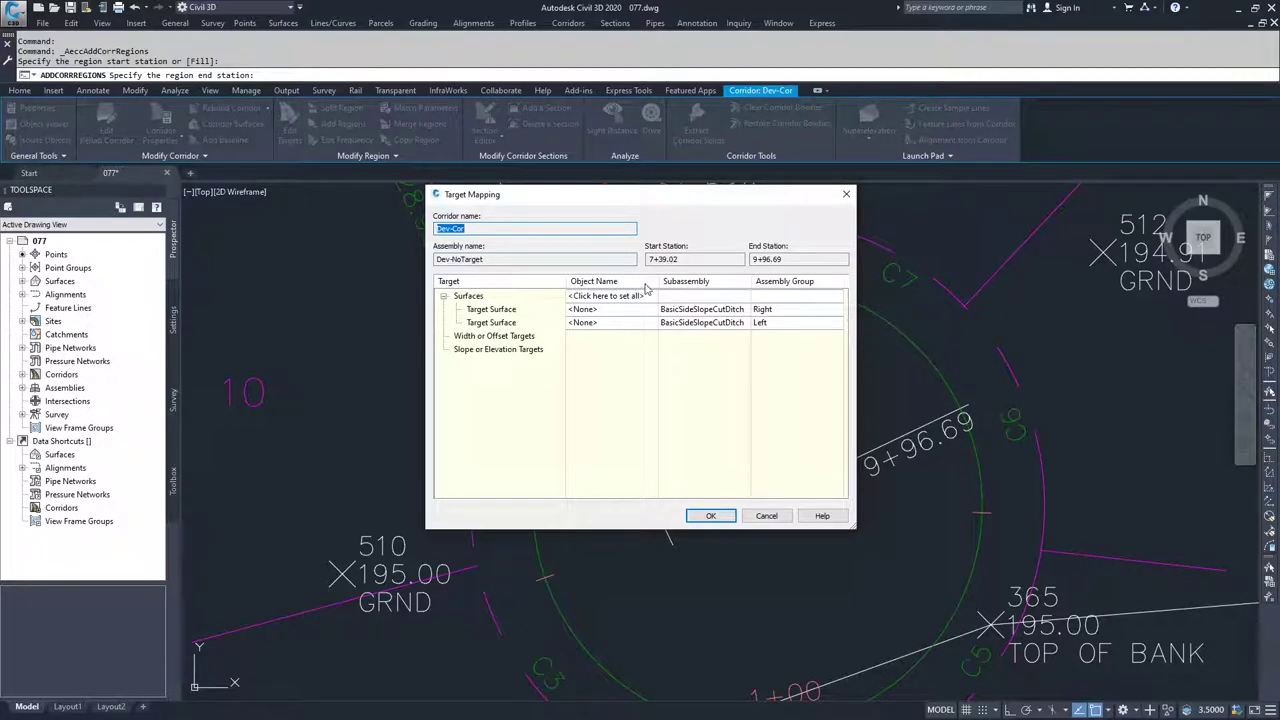
{"action": "left_click", "coordinate": [710, 516]}
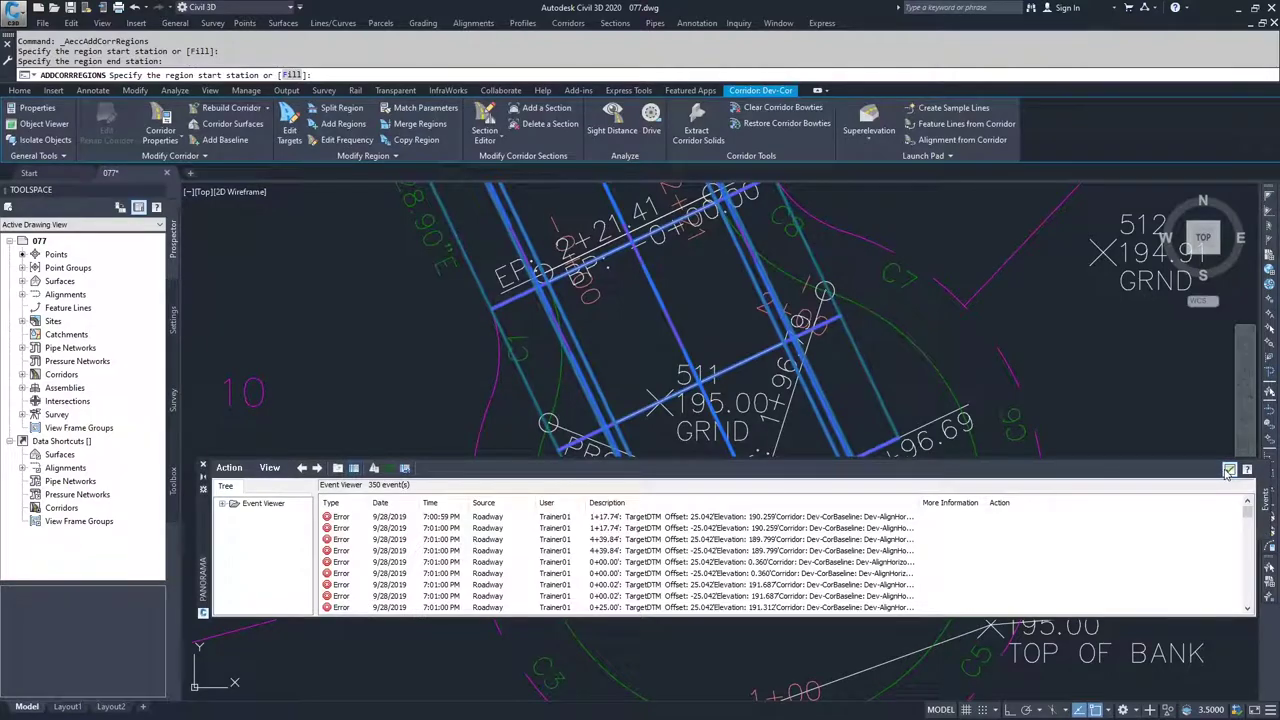
{"action": "left_click", "coordinate": [1229, 469]}
- Use the Fill option to pick the corridor gap between stations 6+37.34 and 7+39.02
{"action": "scroll", "coordinate": [751, 389], "scroll_direction": "down", "scroll_amount": 3}
{"action": "scroll", "coordinate": [668, 456], "scroll_direction": "down", "scroll_amount": 5}
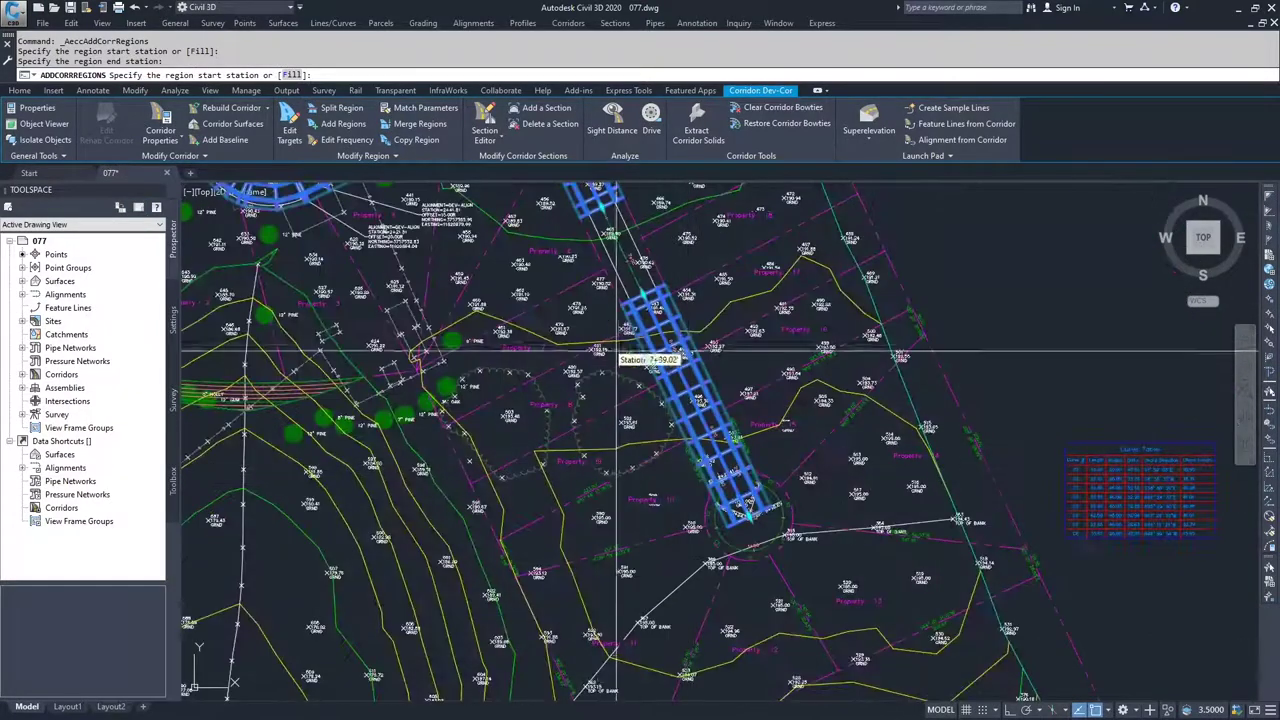
{"action": "scroll", "coordinate": [700, 360], "scroll_direction": "up", "scroll_amount": 2}
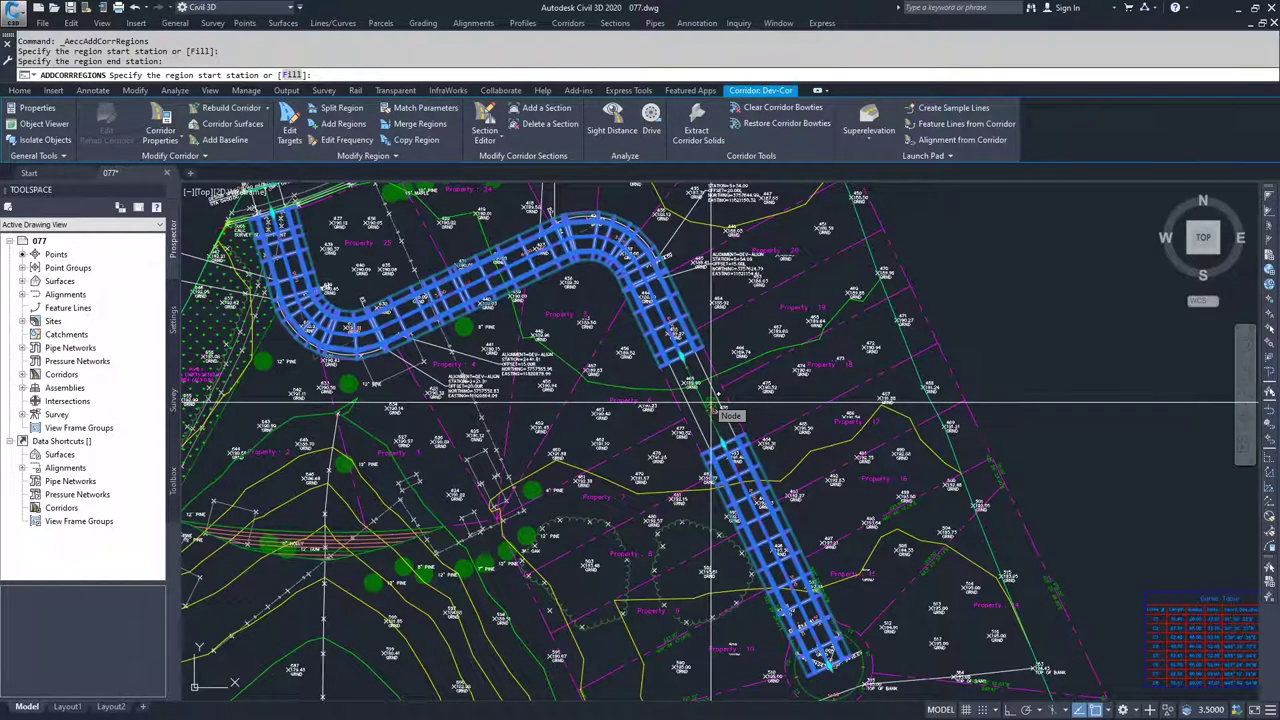
{"action": "key", "text": "Return"}
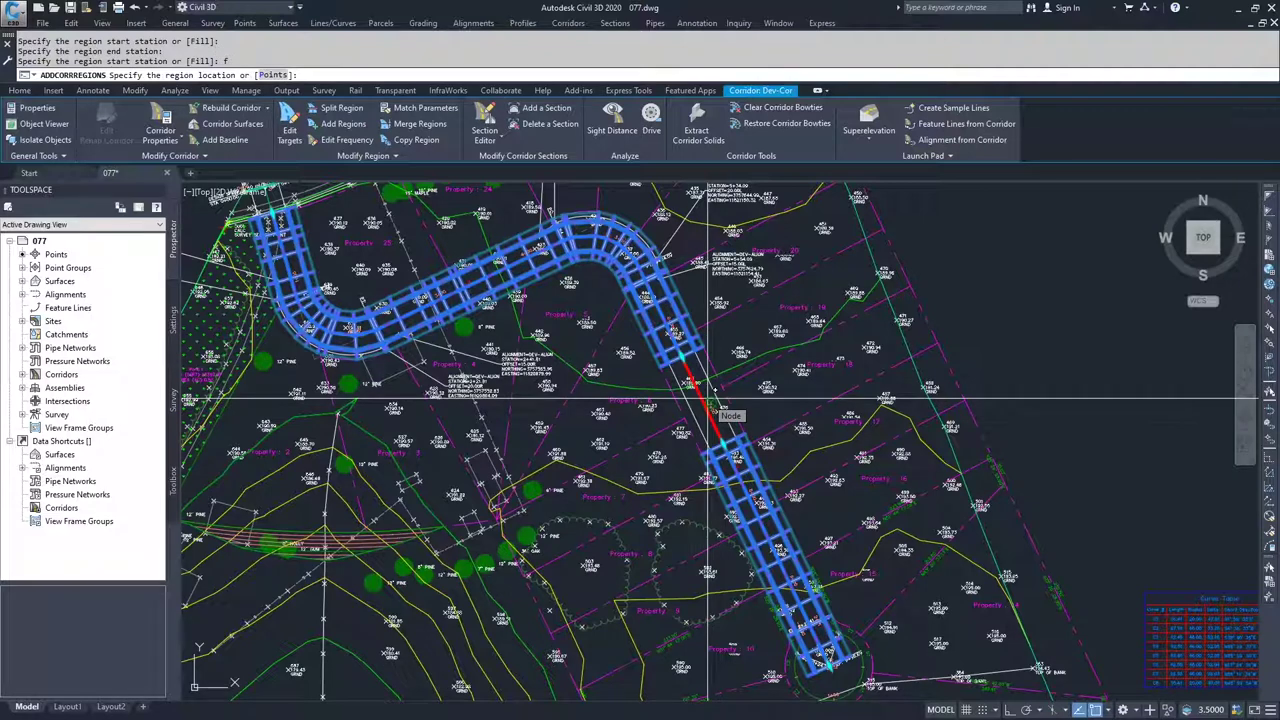
{"action": "scroll", "coordinate": [712, 404], "scroll_direction": "up", "scroll_amount": 3}
{"action": "left_click", "coordinate": [712, 397]}
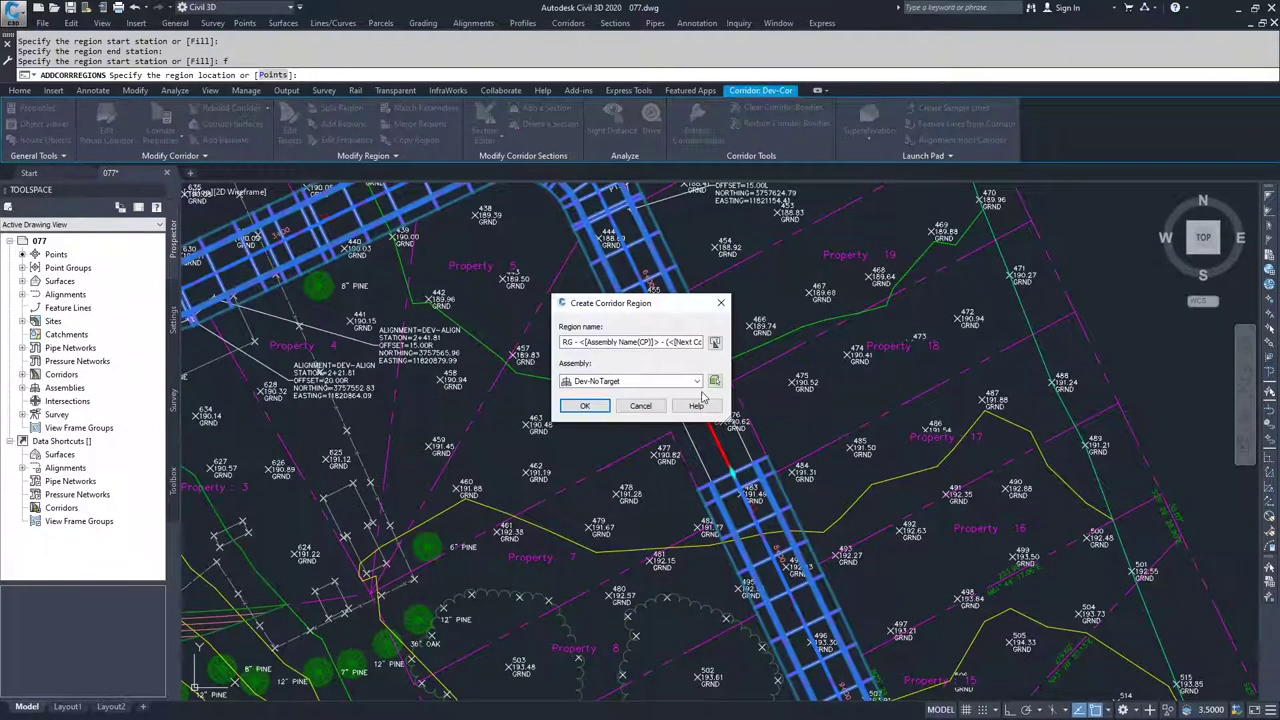
- Keep Dev-NoTarget as the fill region's assembly, accept target mapping, and dismiss the errors
{"action": "left_click", "coordinate": [696, 381]}
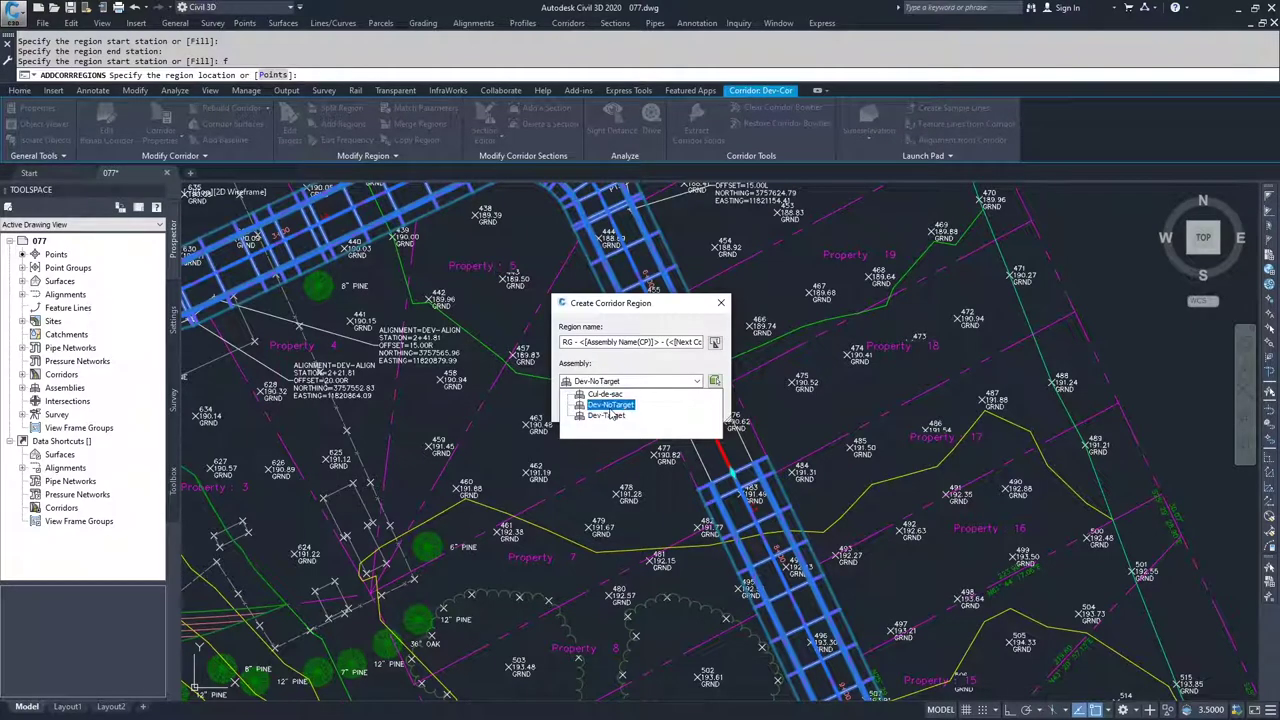
{"action": "left_click", "coordinate": [611, 408]}
{"action": "left_click", "coordinate": [588, 408]}
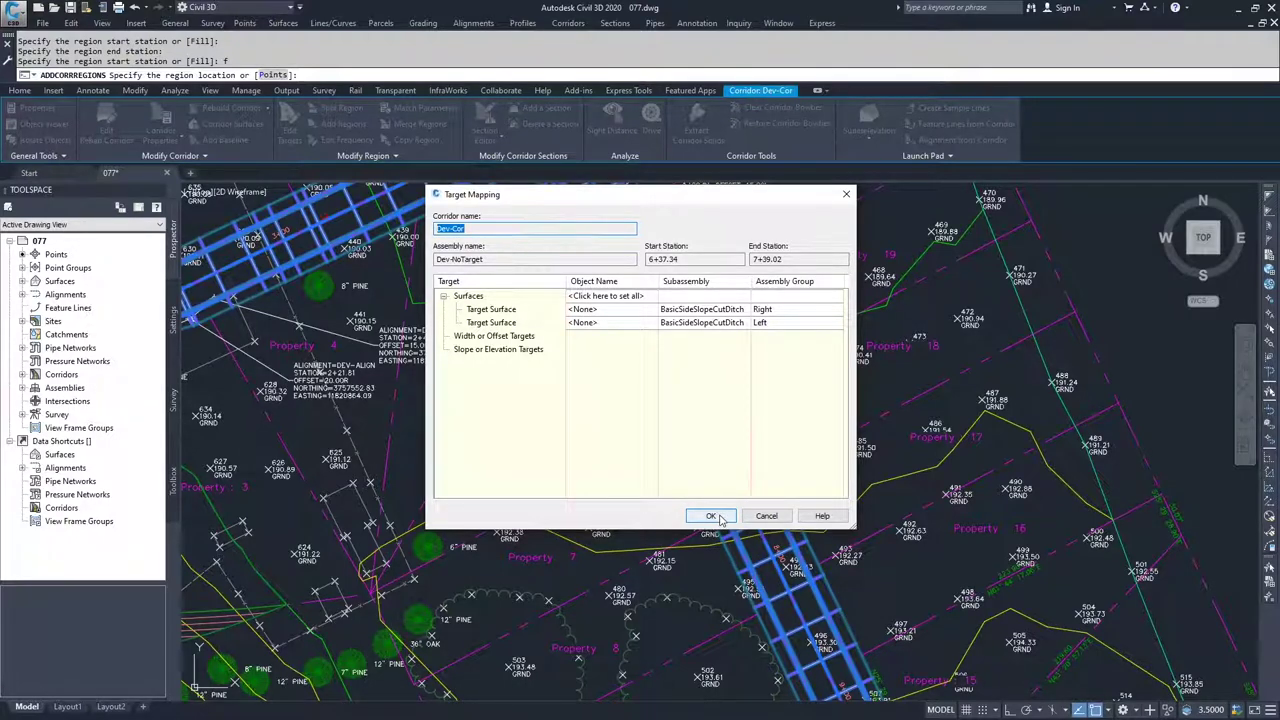
{"action": "left_click", "coordinate": [717, 517]}
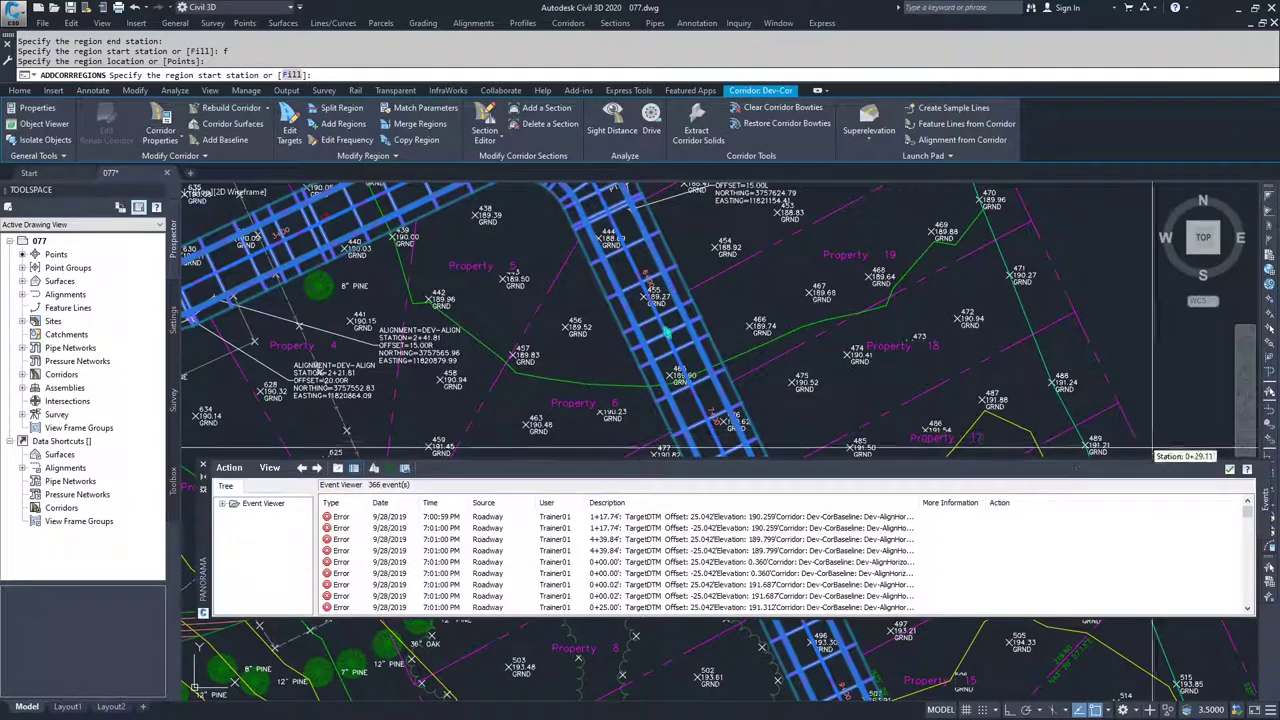
{"action": "left_click", "coordinate": [1231, 470]}
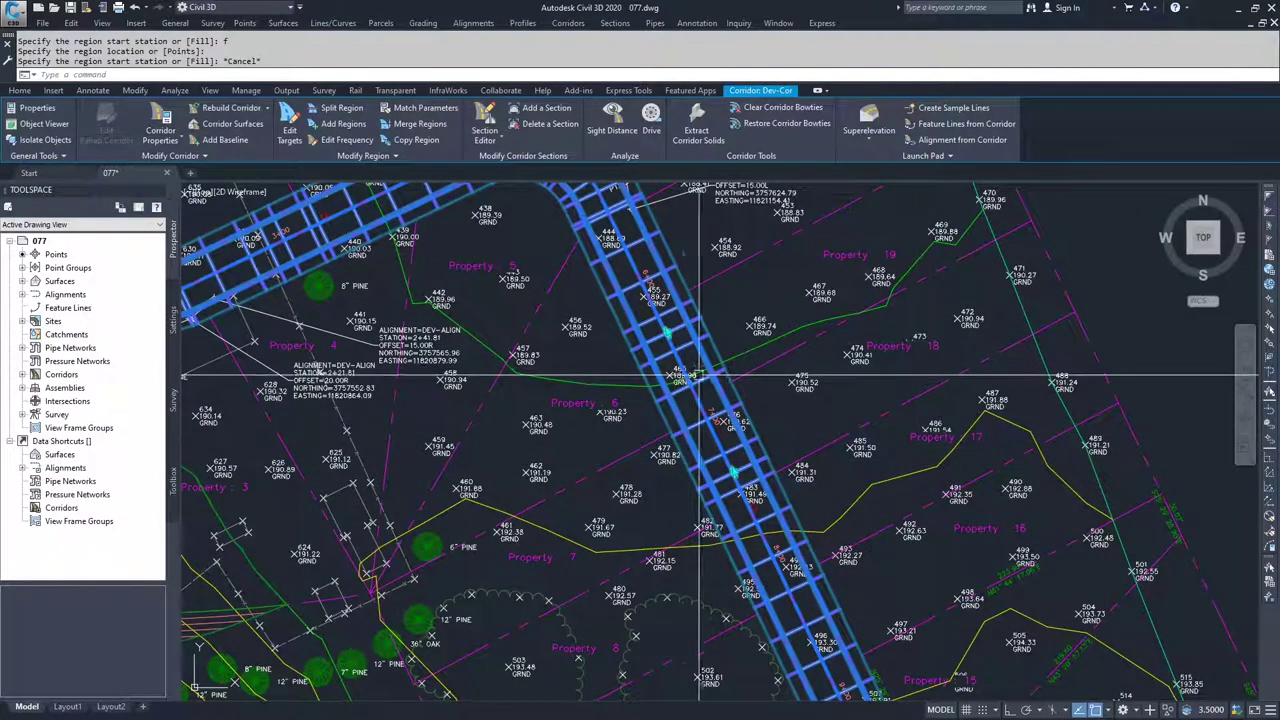
{"action": "scroll", "coordinate": [840, 450], "scroll_direction": "down", "scroll_amount": 5}
{"action": "scroll", "coordinate": [758, 437], "scroll_direction": "up", "scroll_amount": 2}
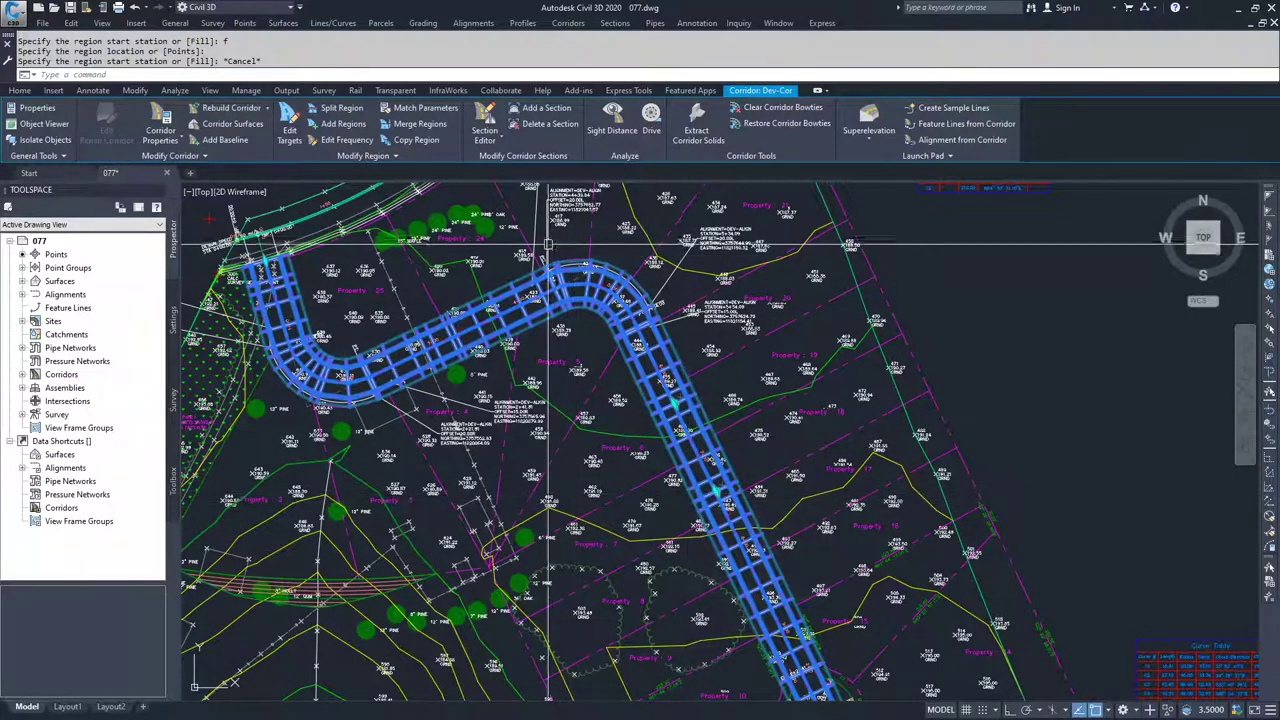
- Merge the region on the corridor's long straight leg into its neighbour so Dev-Cor forms one continuous region
{"action": "left_click", "coordinate": [422, 125]}
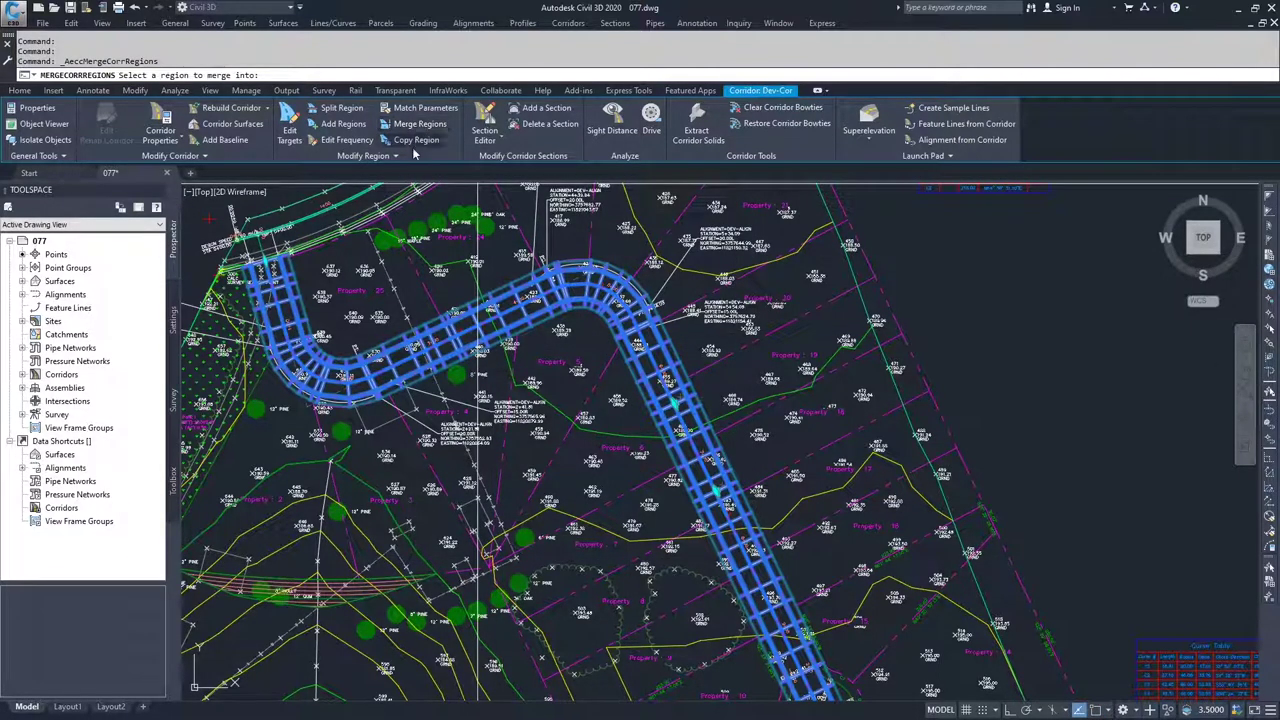
{"action": "scroll", "coordinate": [532, 305], "scroll_direction": "up", "scroll_amount": 5}
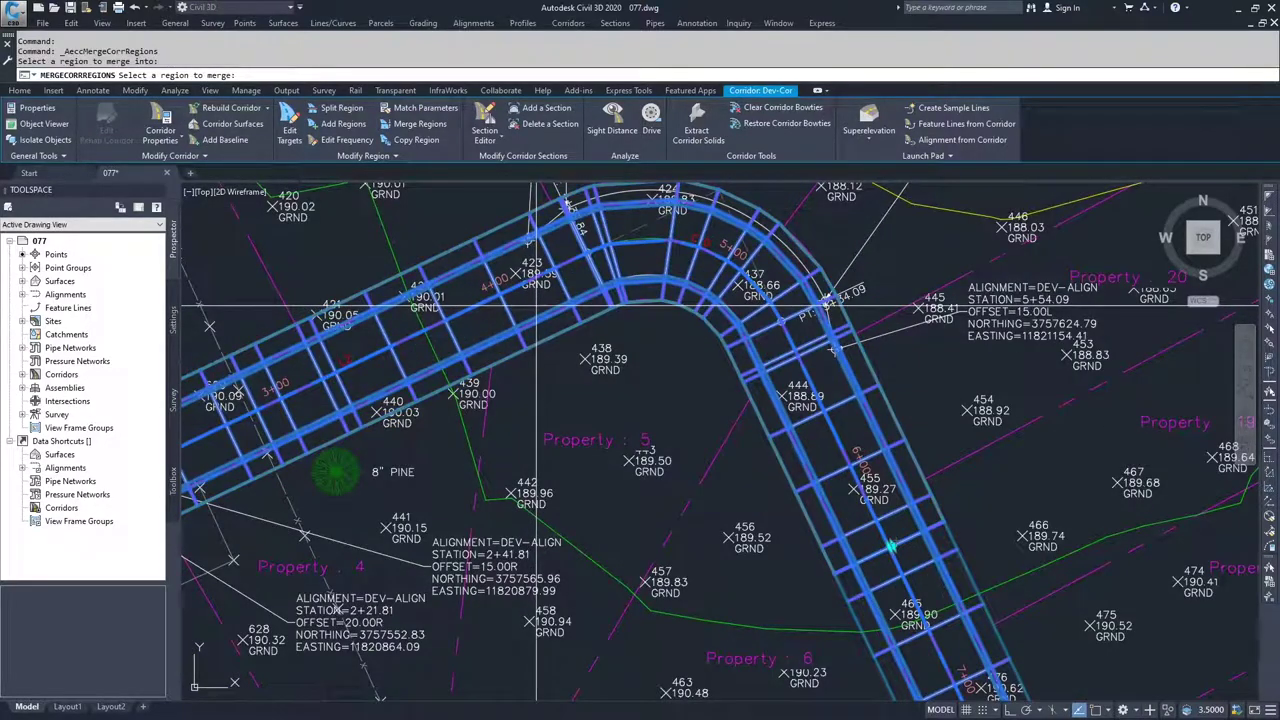
{"action": "scroll", "coordinate": [541, 305], "scroll_direction": "down", "scroll_amount": 3}
{"action": "middle_click_drag", "start_coordinate": [810, 390], "coordinate": [720, 355]}
{"action": "scroll", "coordinate": [720, 355], "scroll_direction": "up", "scroll_amount": 4}
{"action": "left_click", "coordinate": [697, 313]}
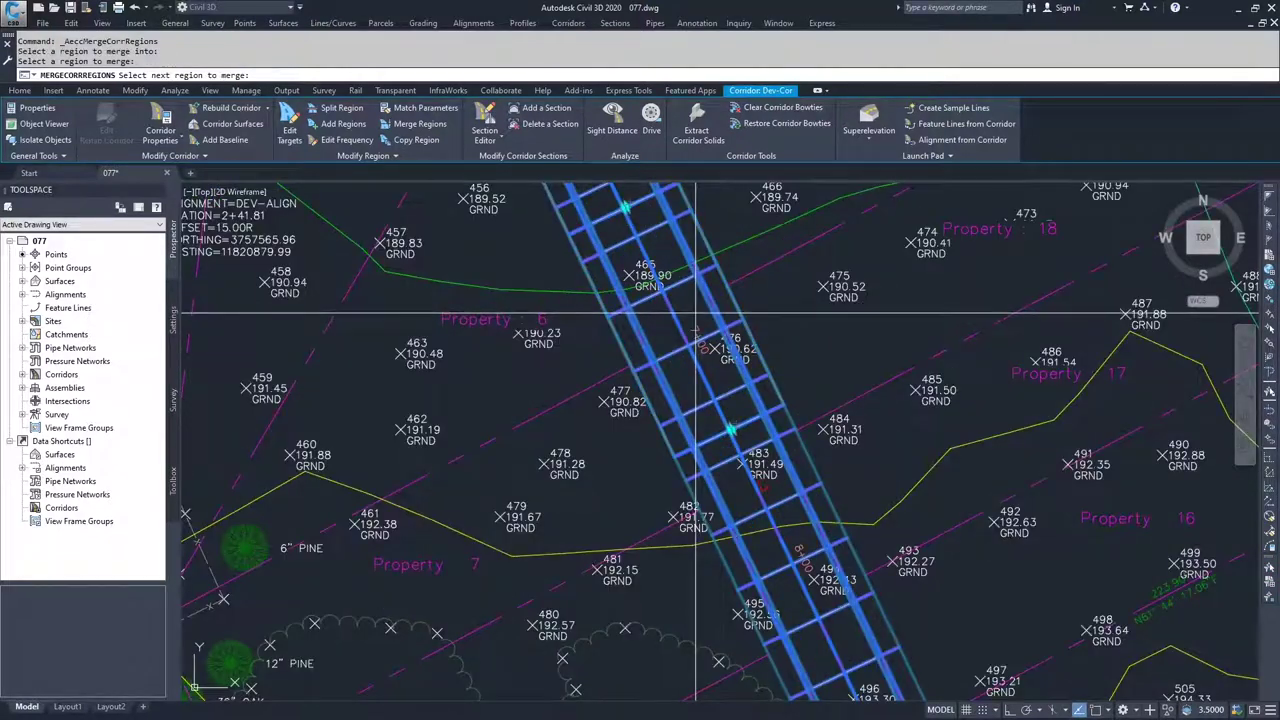
{"action": "key", "text": "Return"}
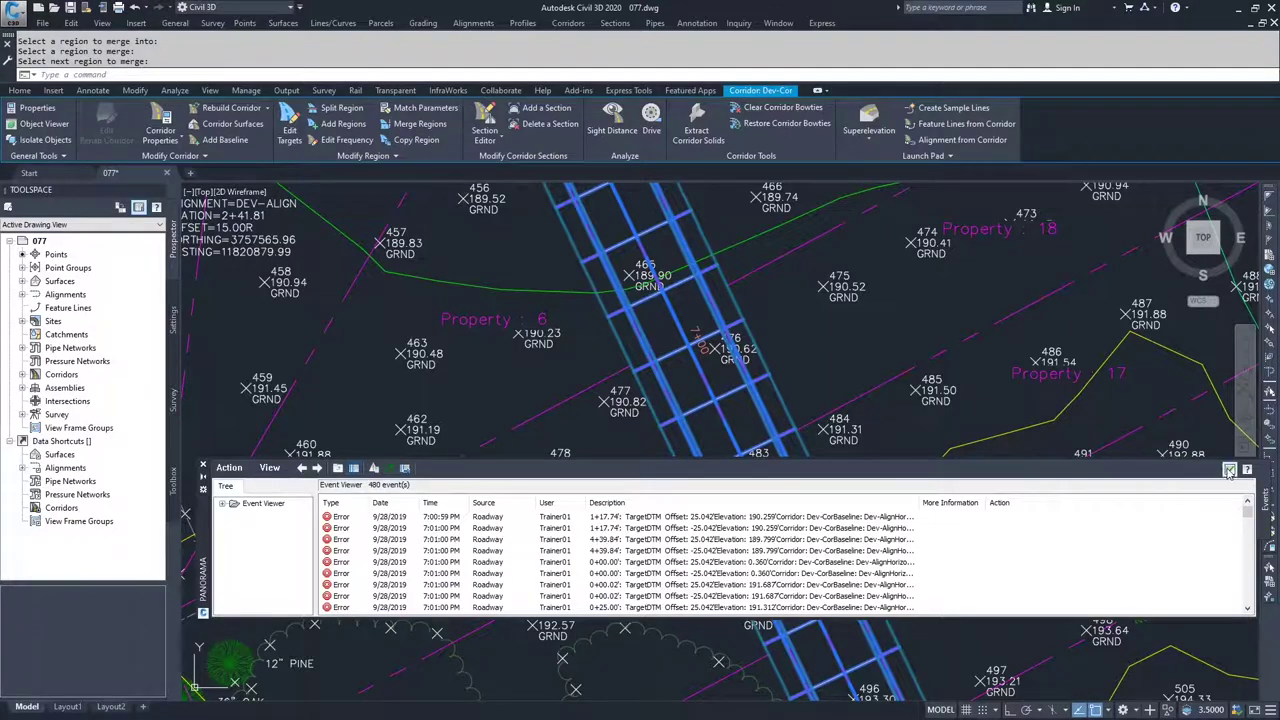
{"action": "left_click", "coordinate": [1230, 470]}
{"action": "scroll", "coordinate": [870, 340], "scroll_direction": "down", "scroll_amount": 6}
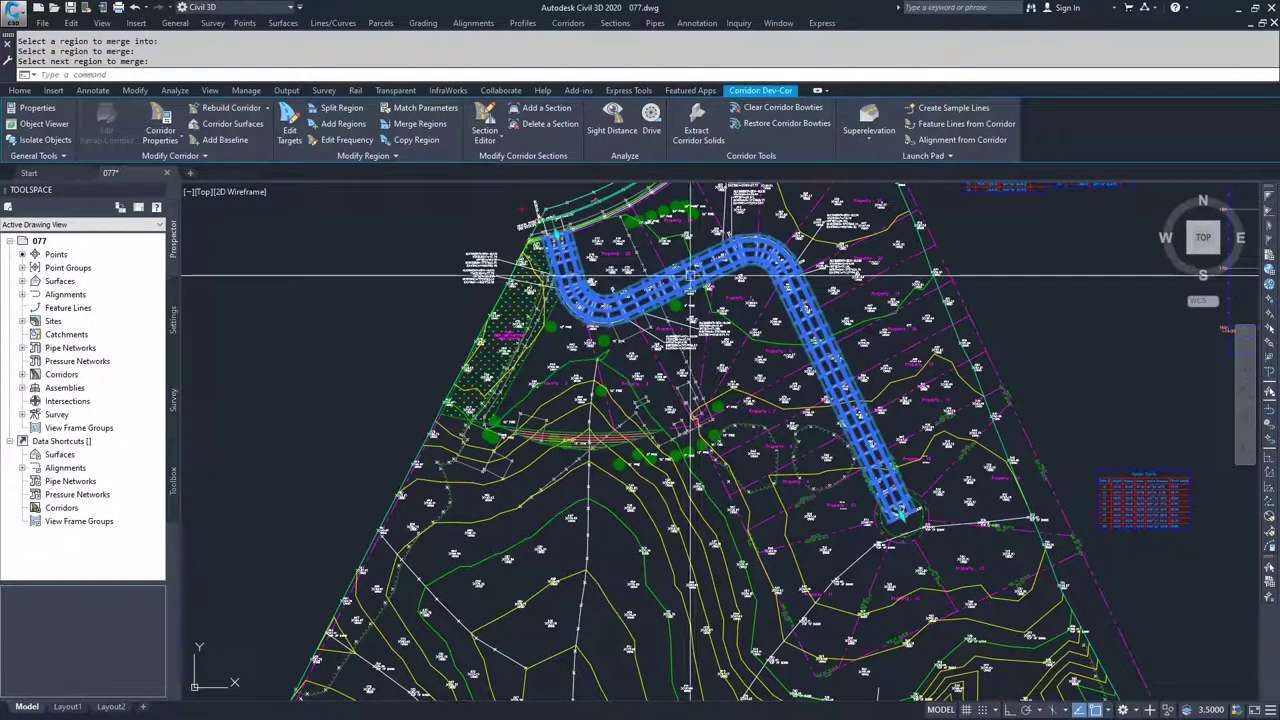
- Split region RG - Dev-NoTarget - (2) on the curve at station 3+50.00 and rebuild the corridor
{"action": "left_click", "coordinate": [333, 109]}
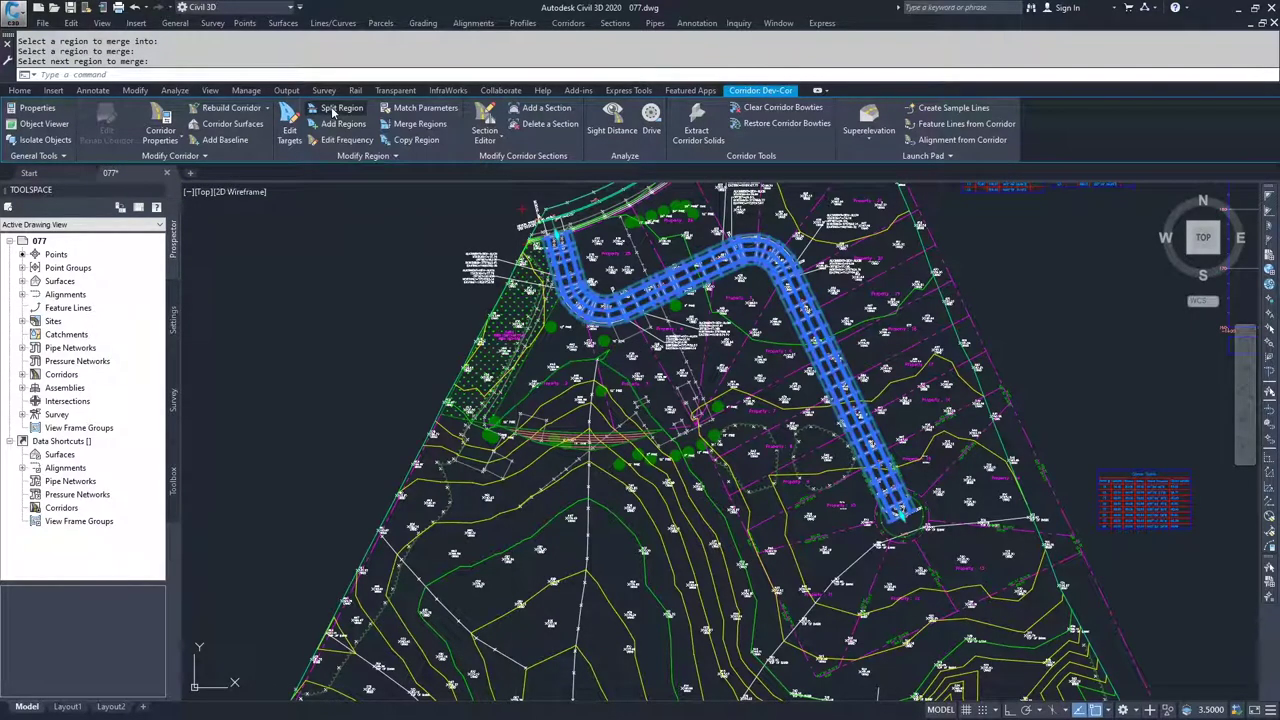
{"action": "scroll", "coordinate": [686, 285], "scroll_direction": "up", "scroll_amount": 4}
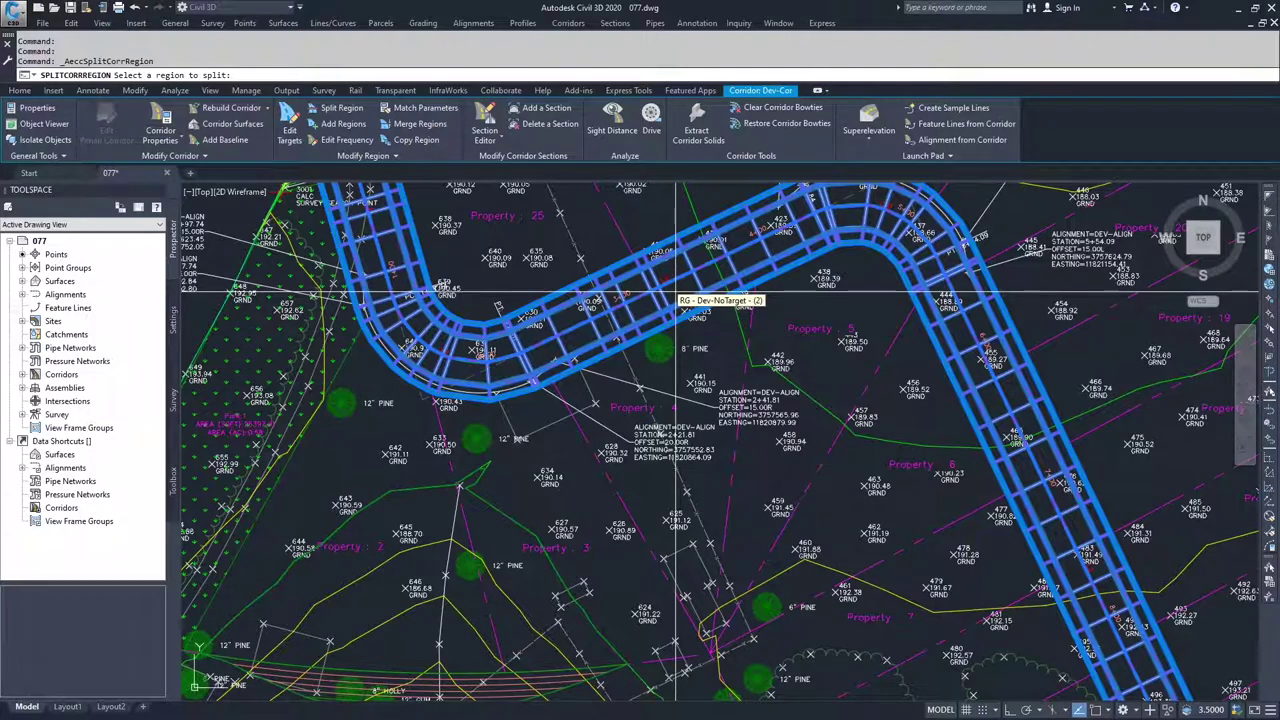
{"action": "left_click", "coordinate": [678, 296]}
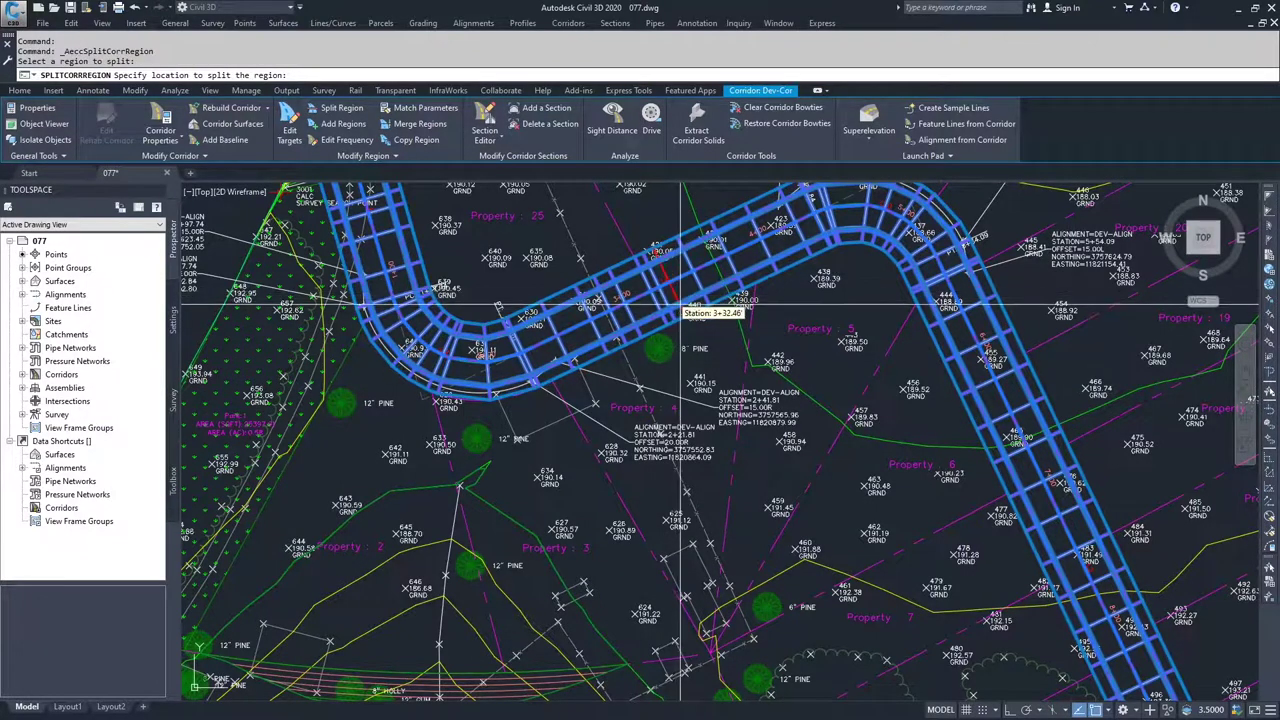
{"action": "scroll", "coordinate": [686, 276], "scroll_direction": "up", "scroll_amount": 2}
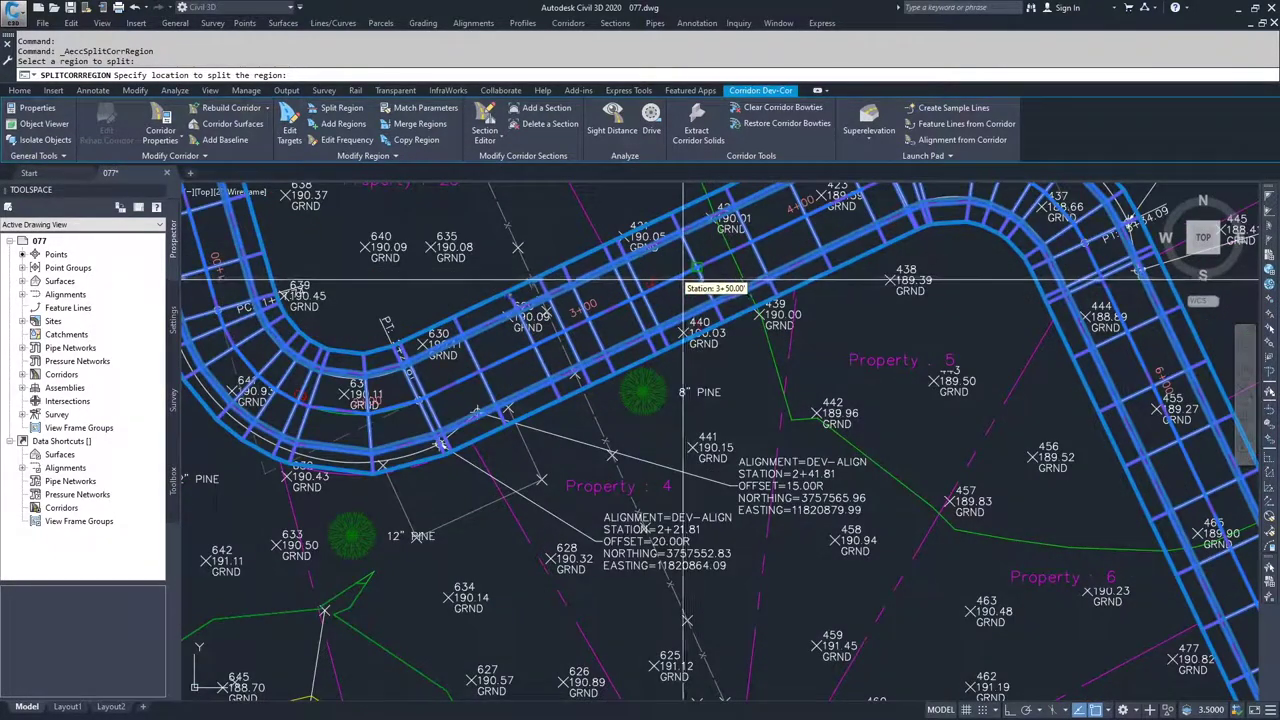
{"action": "scroll", "coordinate": [680, 277], "scroll_direction": "up", "scroll_amount": 1}
{"action": "left_click", "coordinate": [679, 285]}
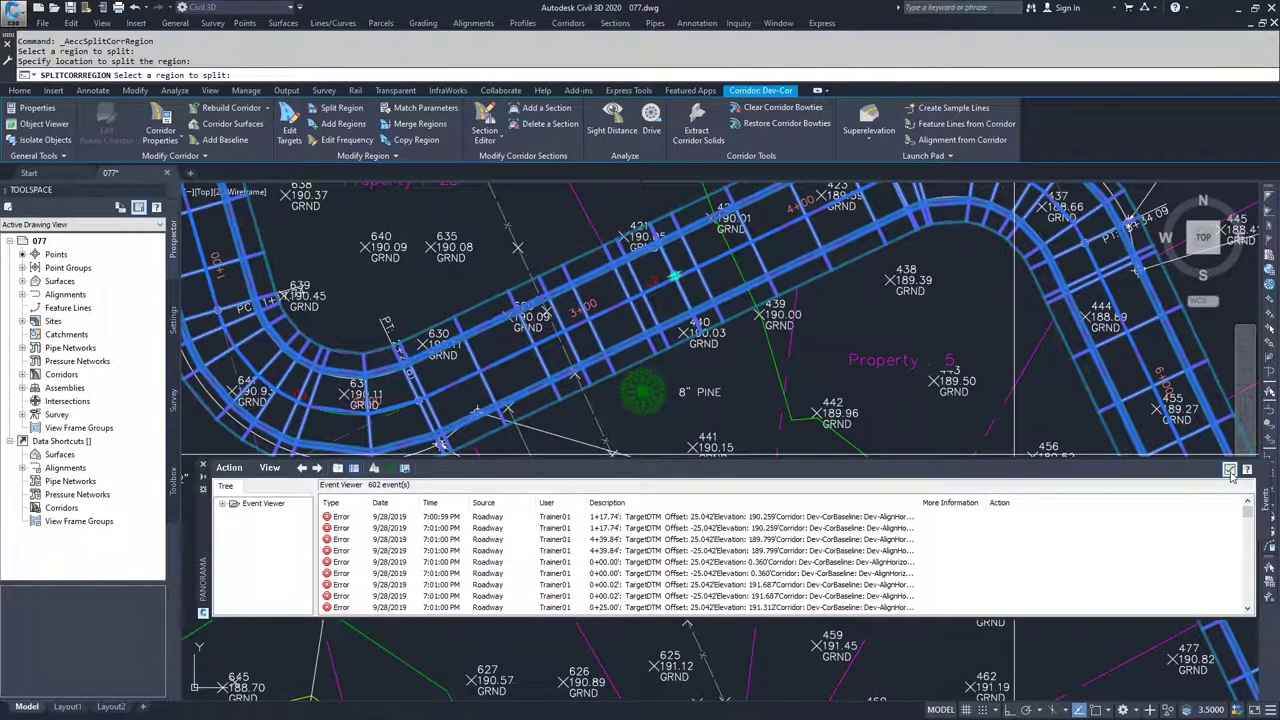
{"action": "left_click", "coordinate": [1230, 469]}
{"action": "scroll", "coordinate": [888, 370], "scroll_direction": "down", "scroll_amount": 4}
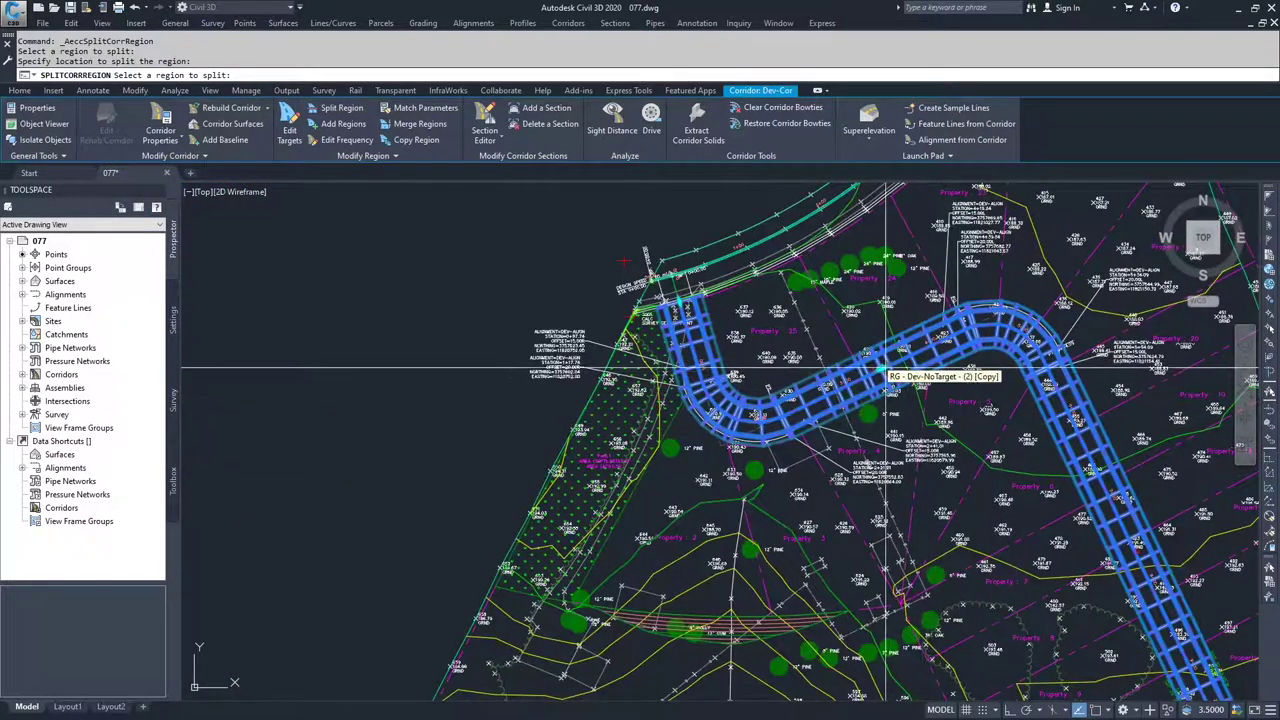